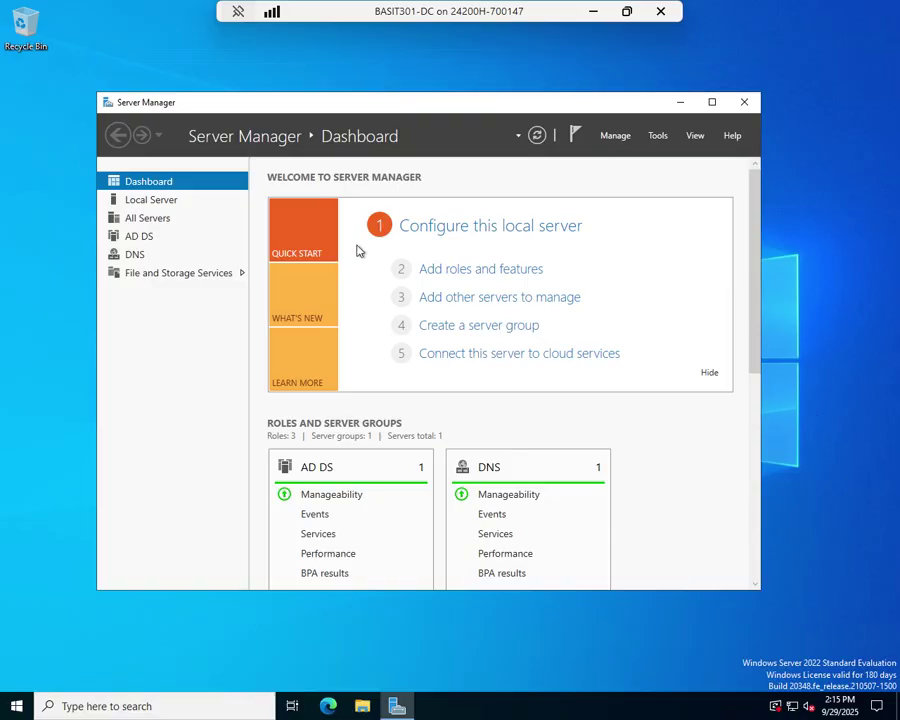
# - Check the VM connection window's File menu, then return the session to full screen
pyautogui.click(626, 15)
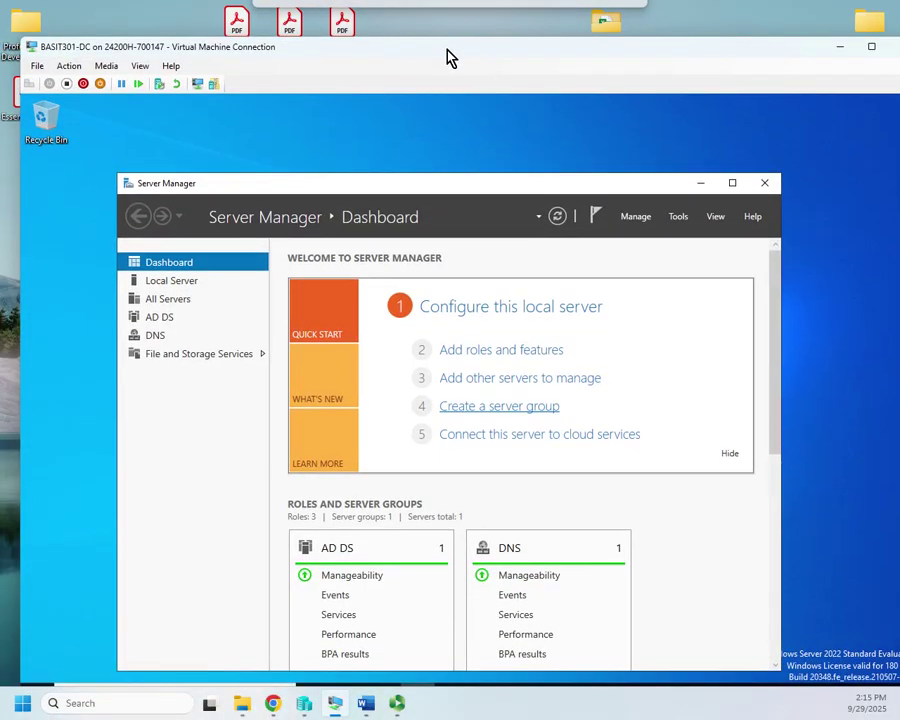
pyautogui.click(38, 68)
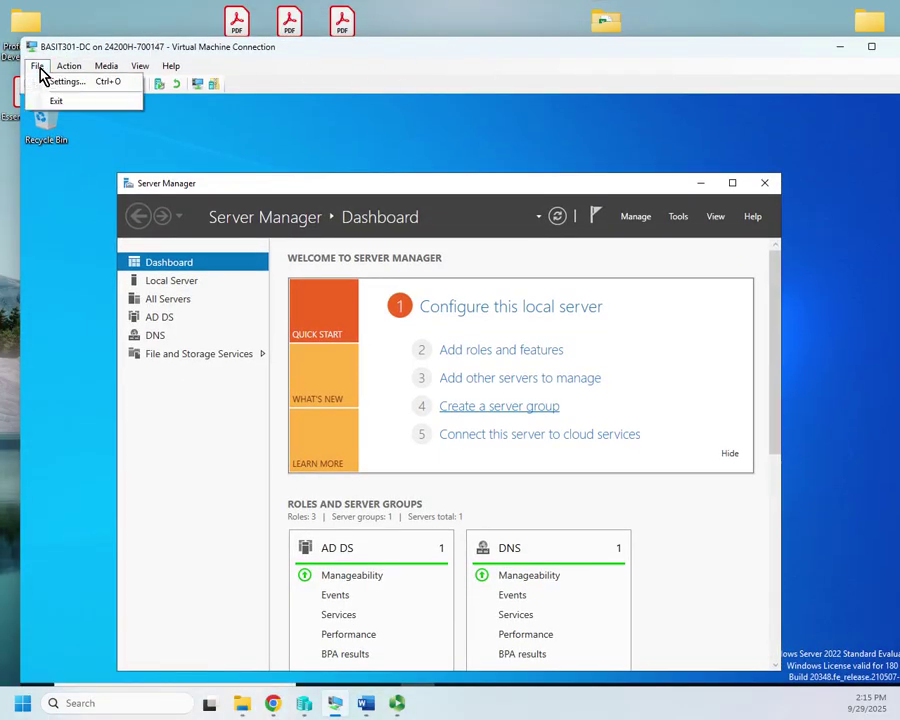
pyautogui.moveTo(106, 66)
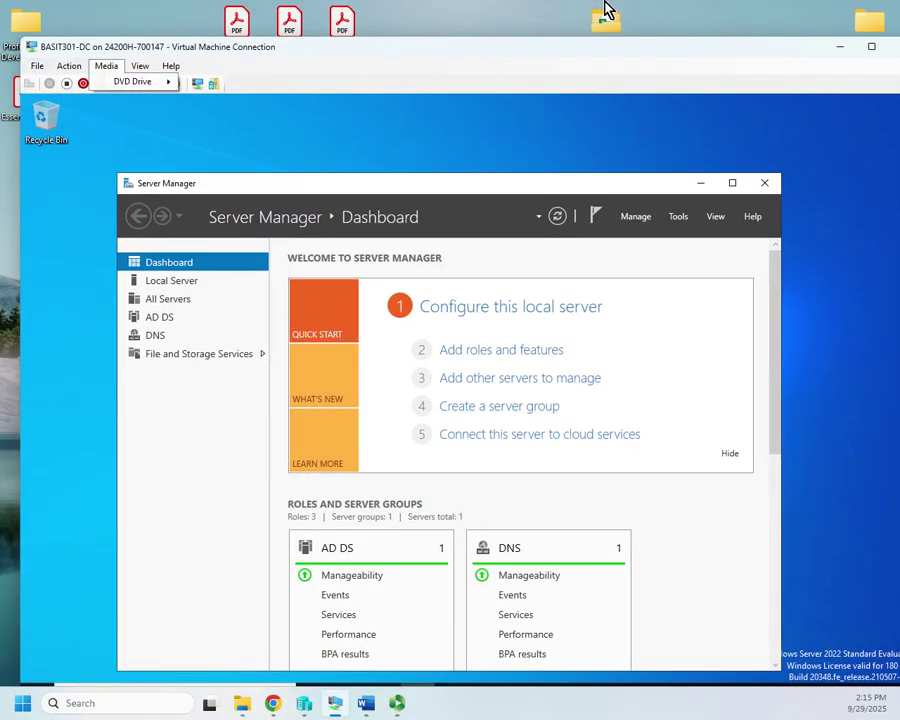
pyautogui.click(871, 46)
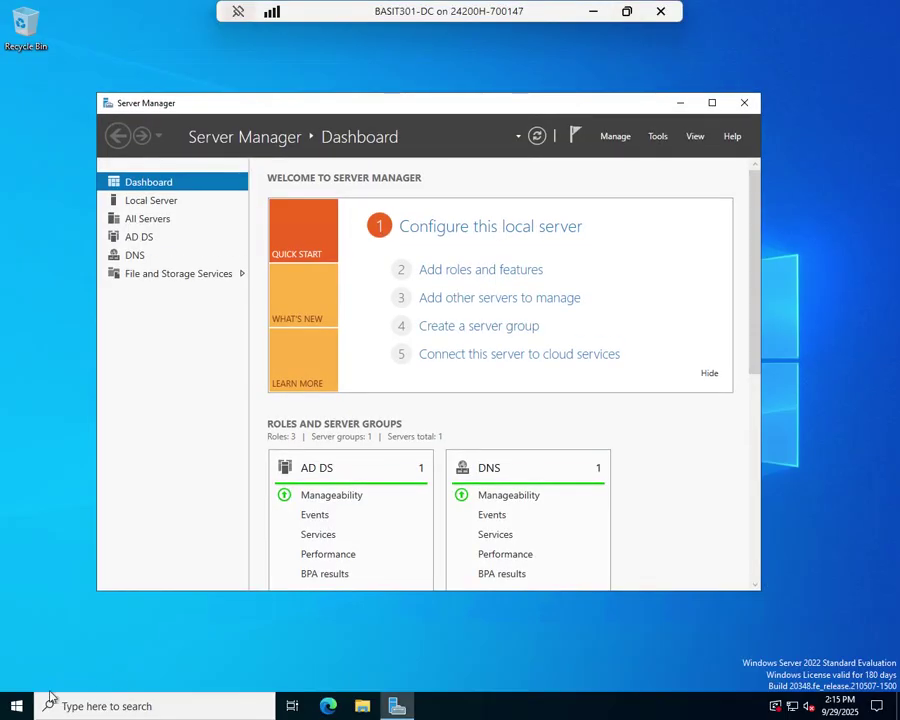
# - Shut down the domain controller from the Start menu, overriding the unsaved-work warning
pyautogui.click(16, 703)
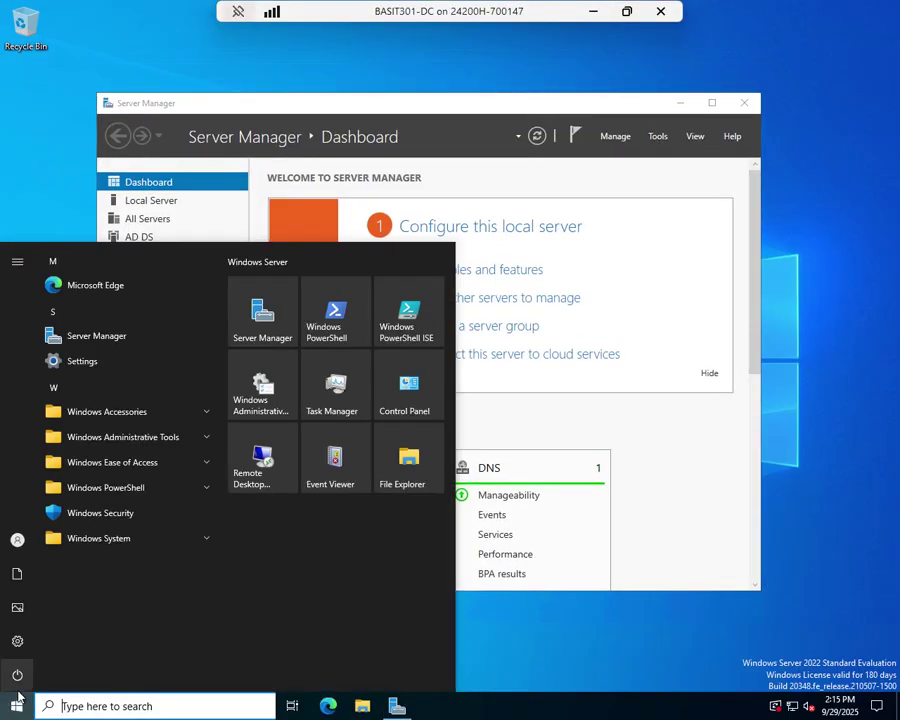
pyautogui.click(17, 675)
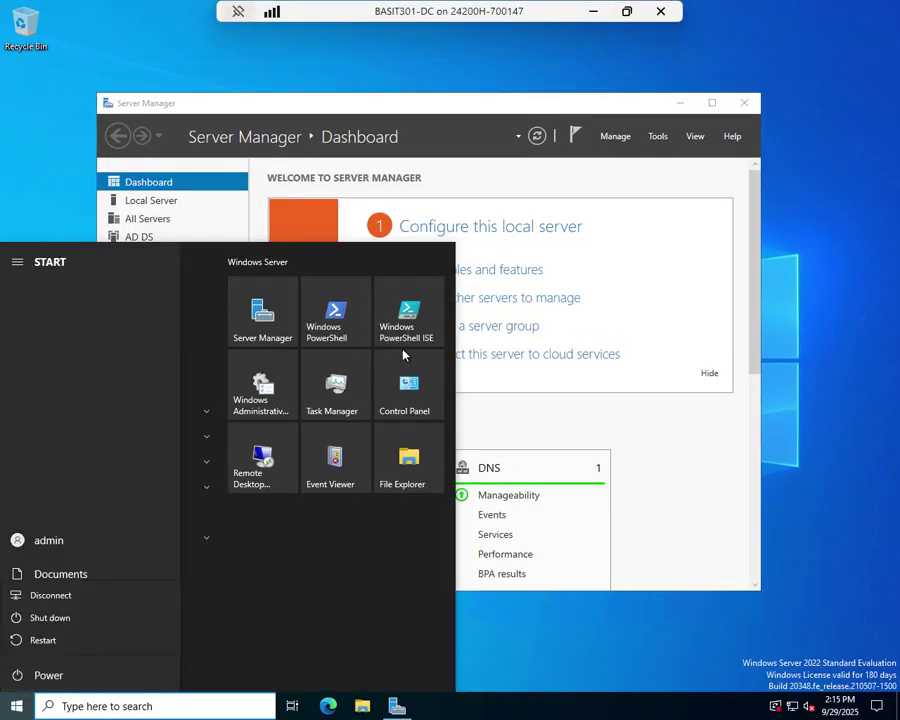
pyautogui.click(62, 617)
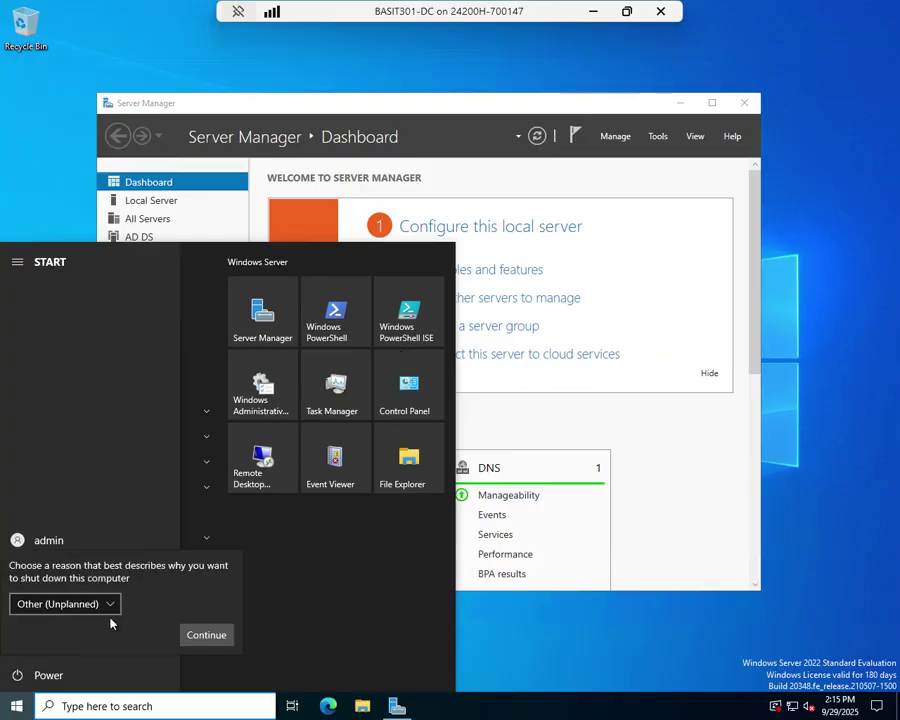
pyautogui.click(208, 637)
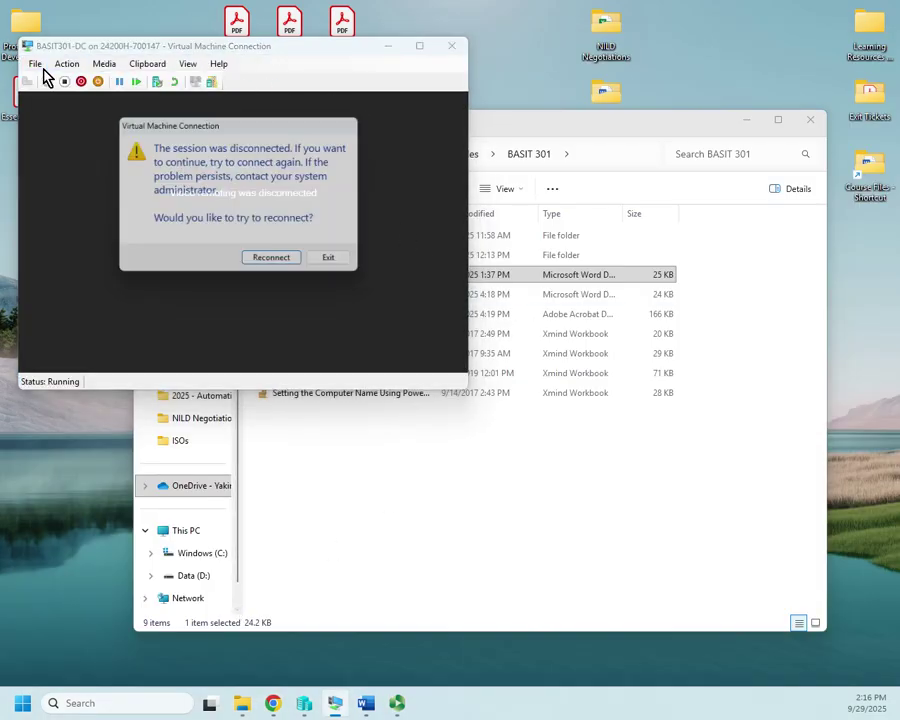
# - Close the disconnected VM window and the BASIT 301 course folder, then maximize Hyper-V Manager
pyautogui.click(333, 260)
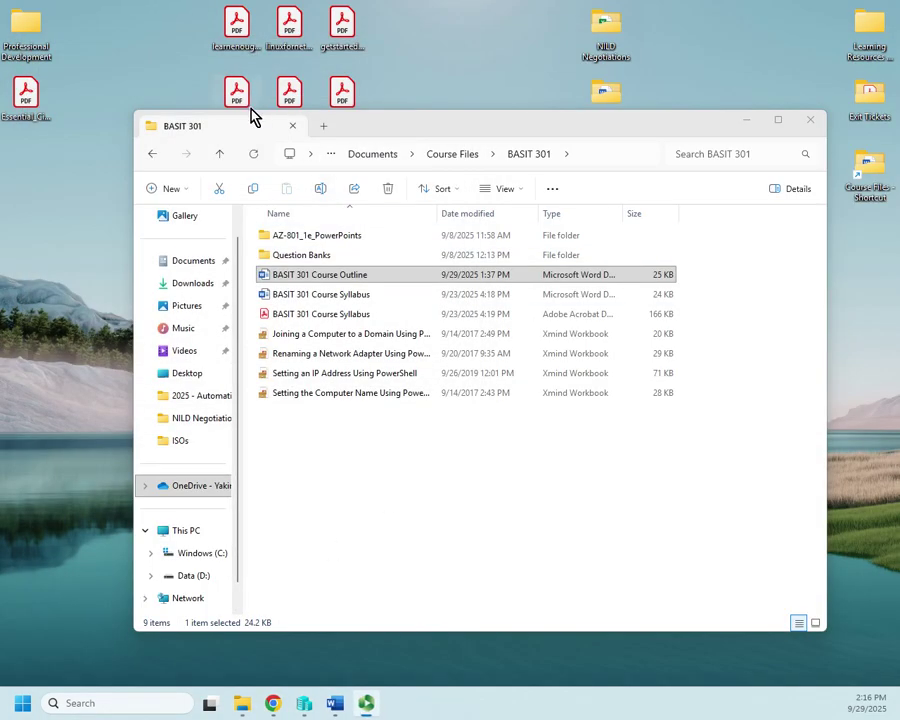
pyautogui.click(810, 119)
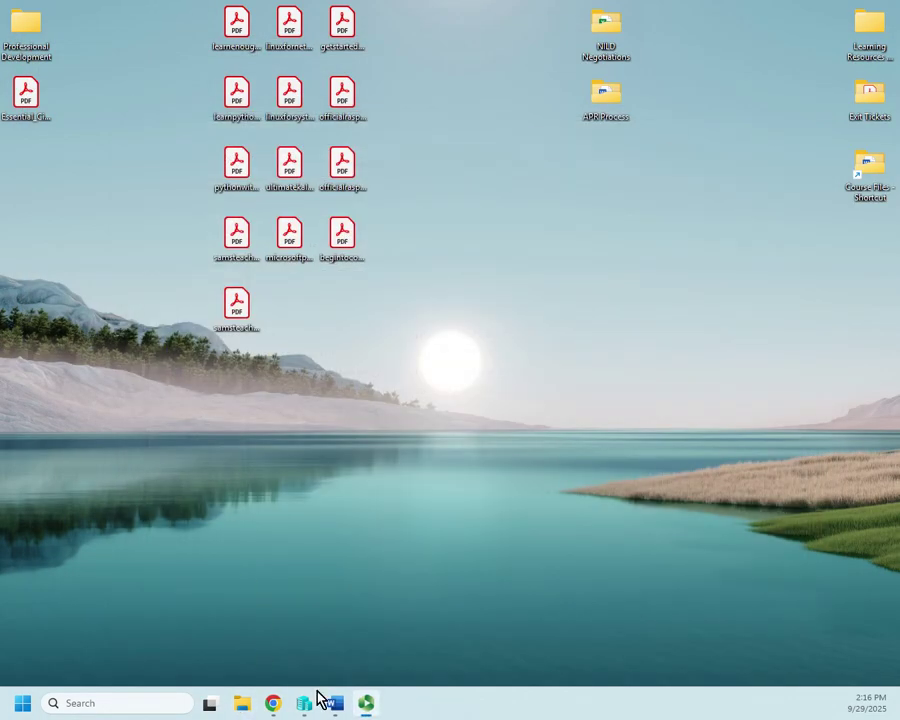
pyautogui.click(151, 702)
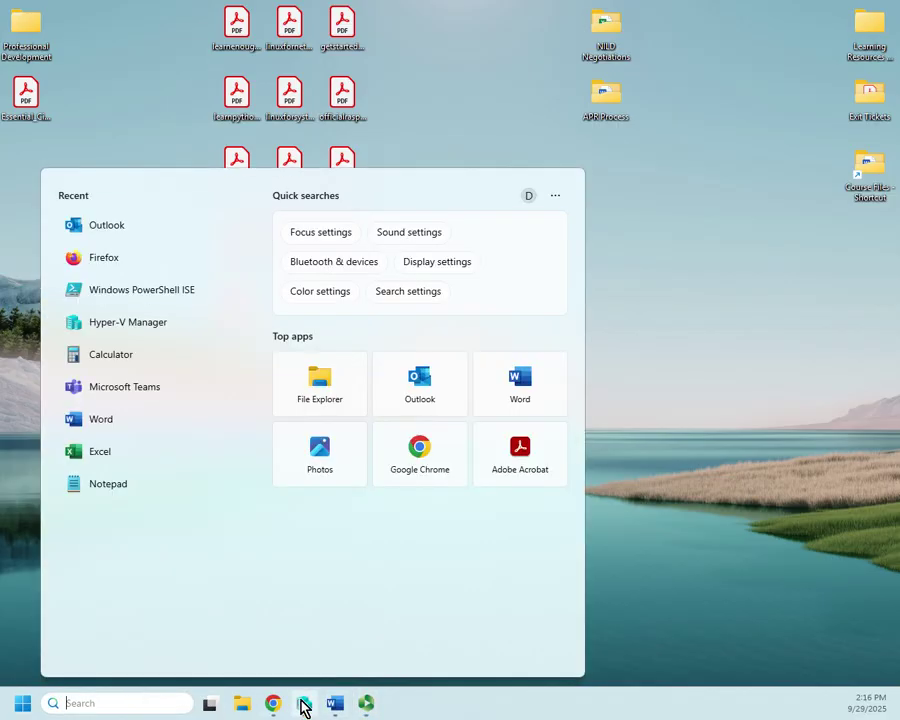
pyautogui.click(303, 706)
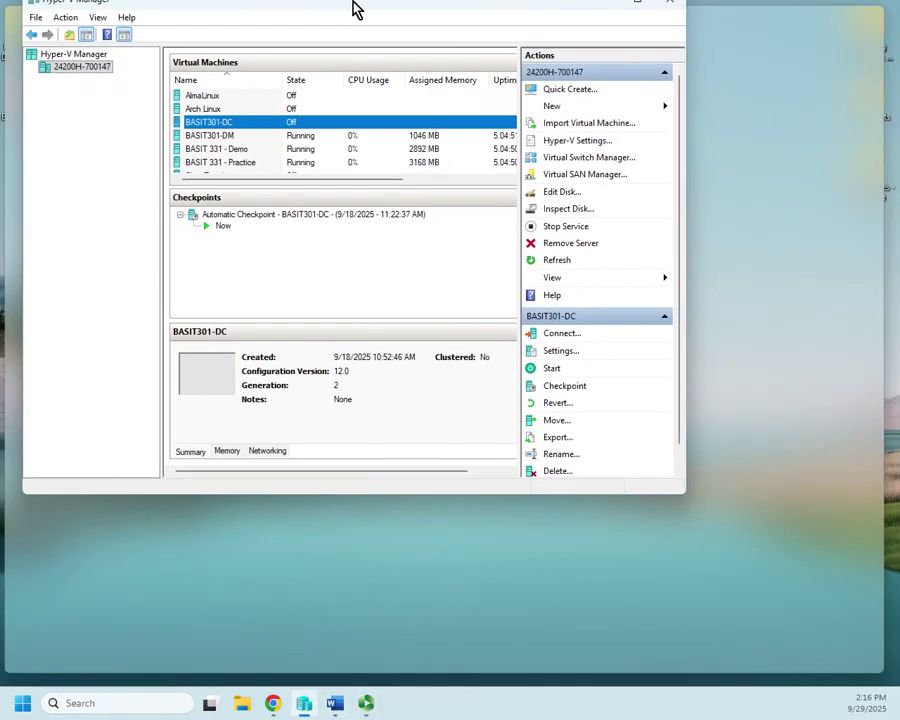
pyautogui.doubleClick(354, 6)
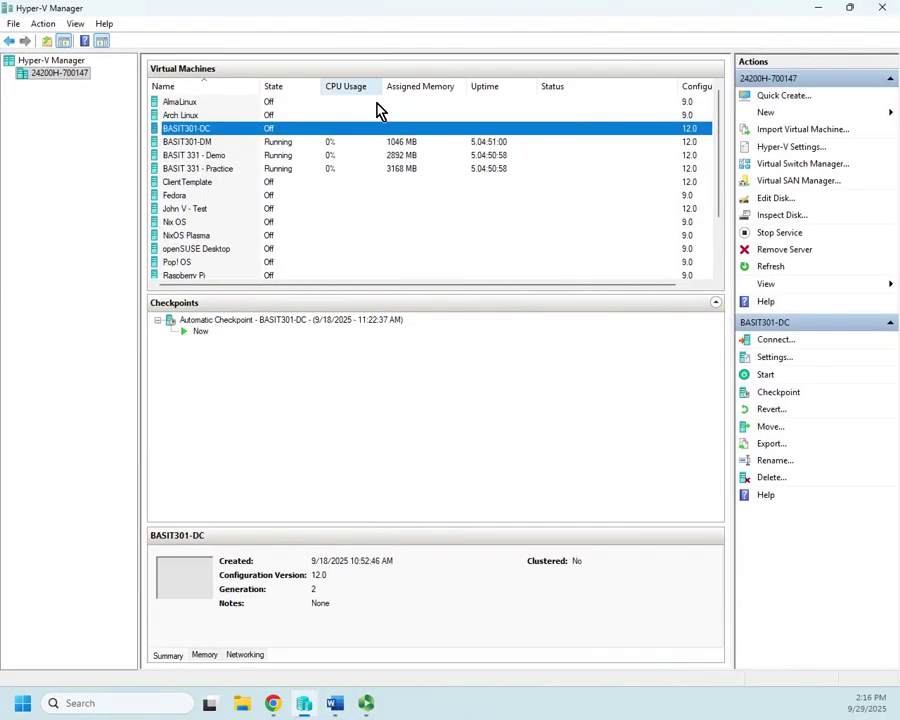
# - Enable the Trusted Platform Module in BASIT301-DC's Security settings and apply it
pyautogui.rightClick(203, 128)
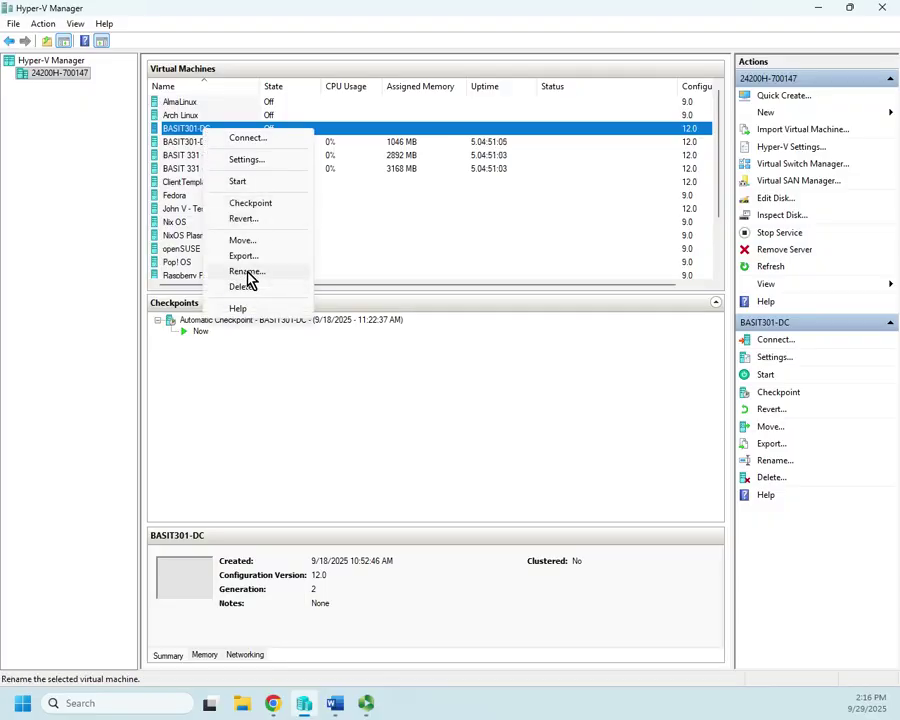
pyautogui.click(246, 161)
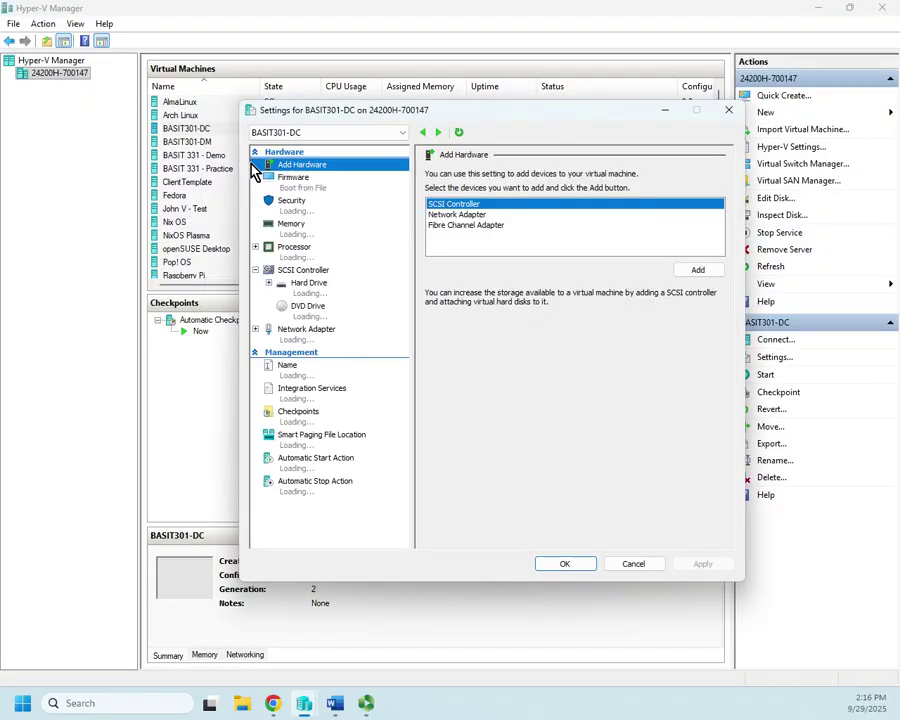
pyautogui.click(289, 210)
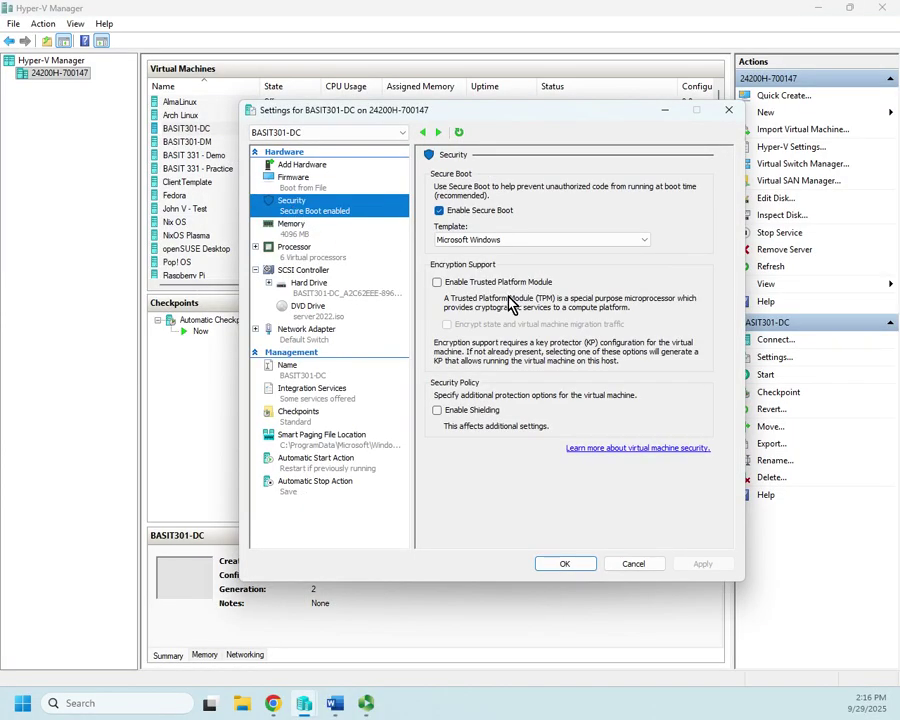
pyautogui.click(458, 284)
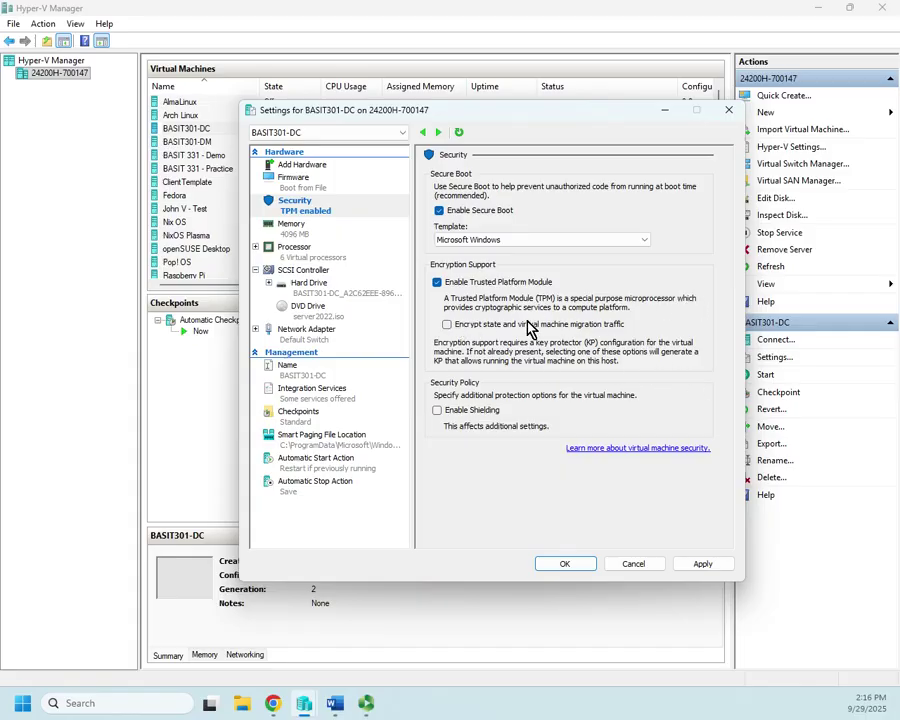
pyautogui.click(702, 565)
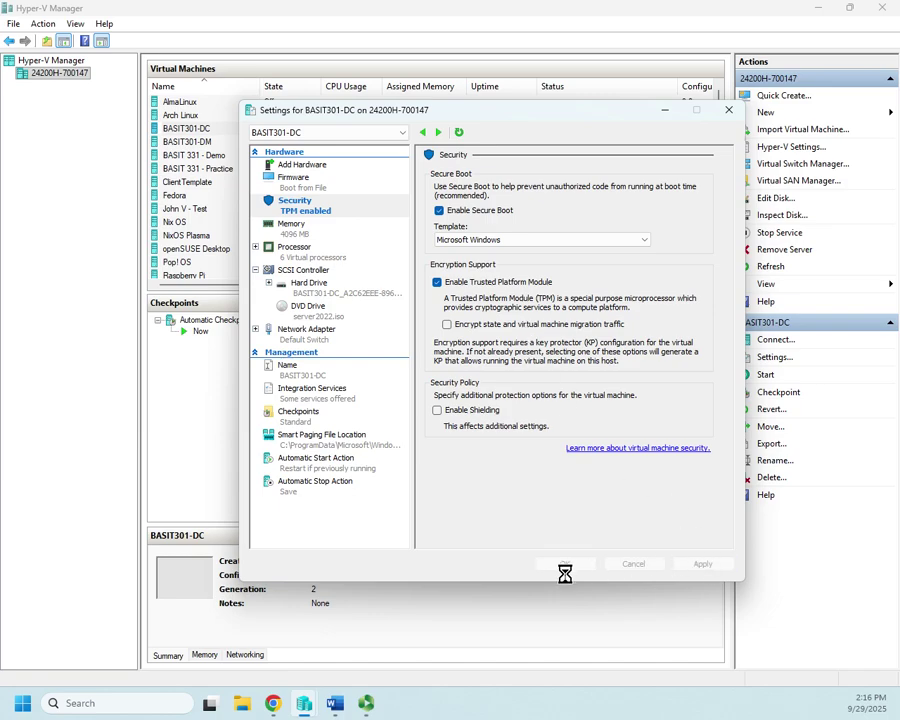
# - Save the TPM setting, start BASIT301-DC from its console, and connect at 1280 by 1024
pyautogui.click(565, 565)
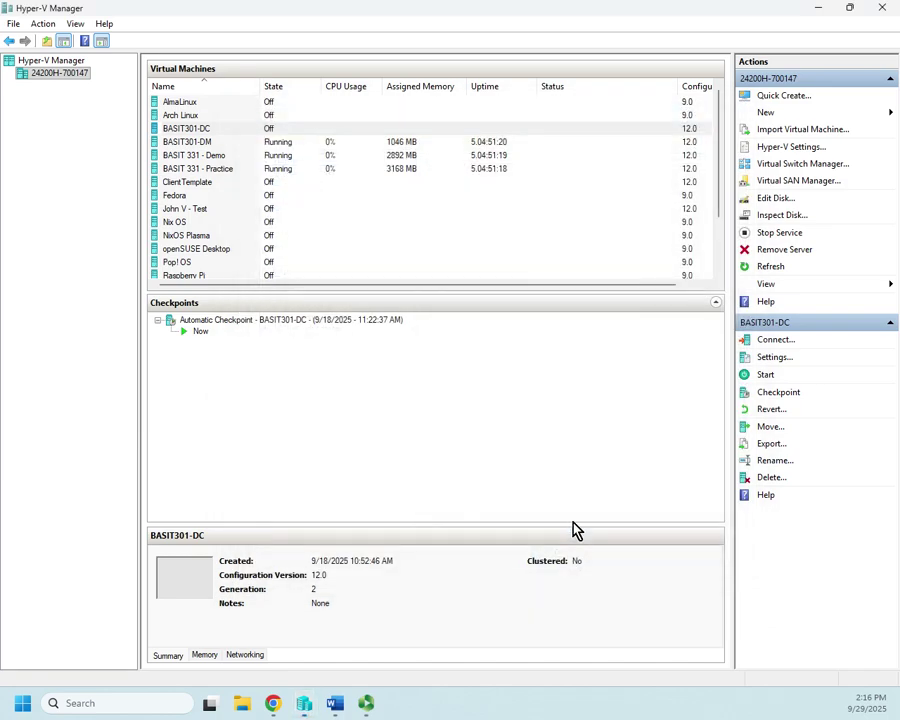
pyautogui.doubleClick(212, 135)
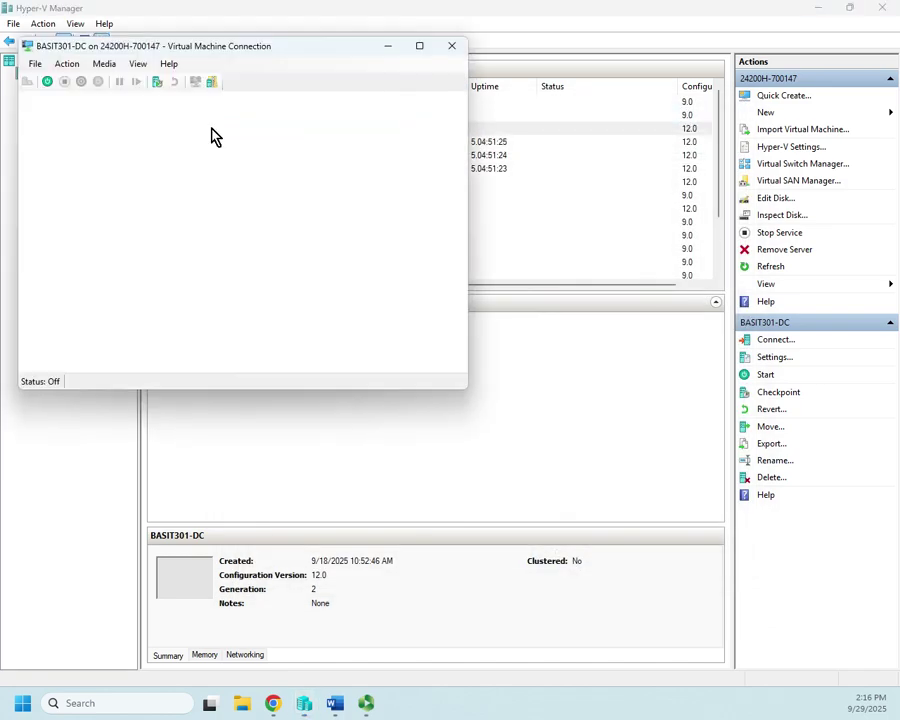
pyautogui.click(253, 258)
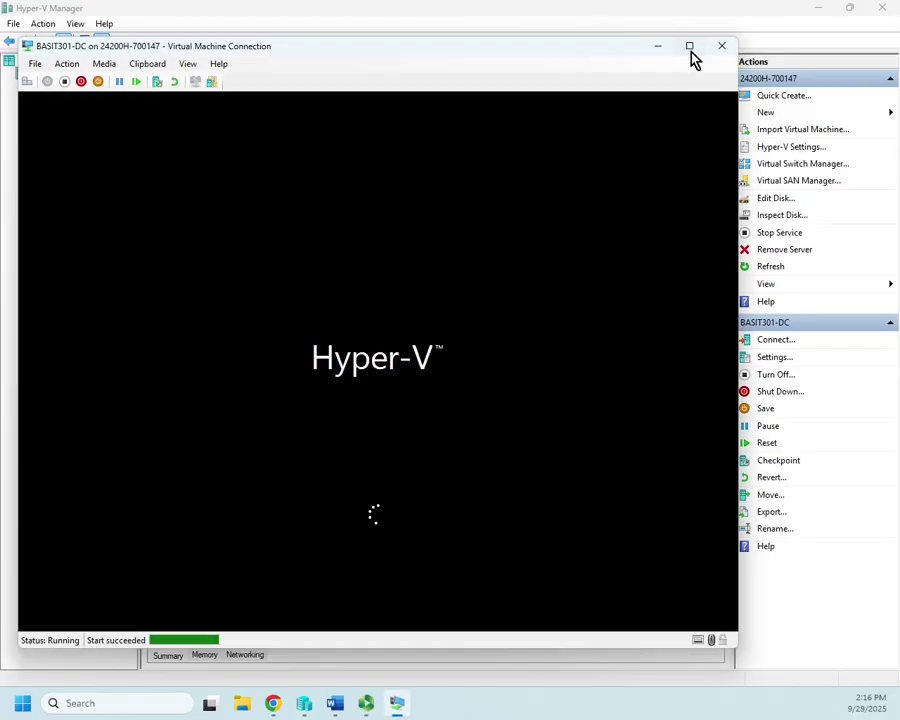
pyautogui.click(689, 46)
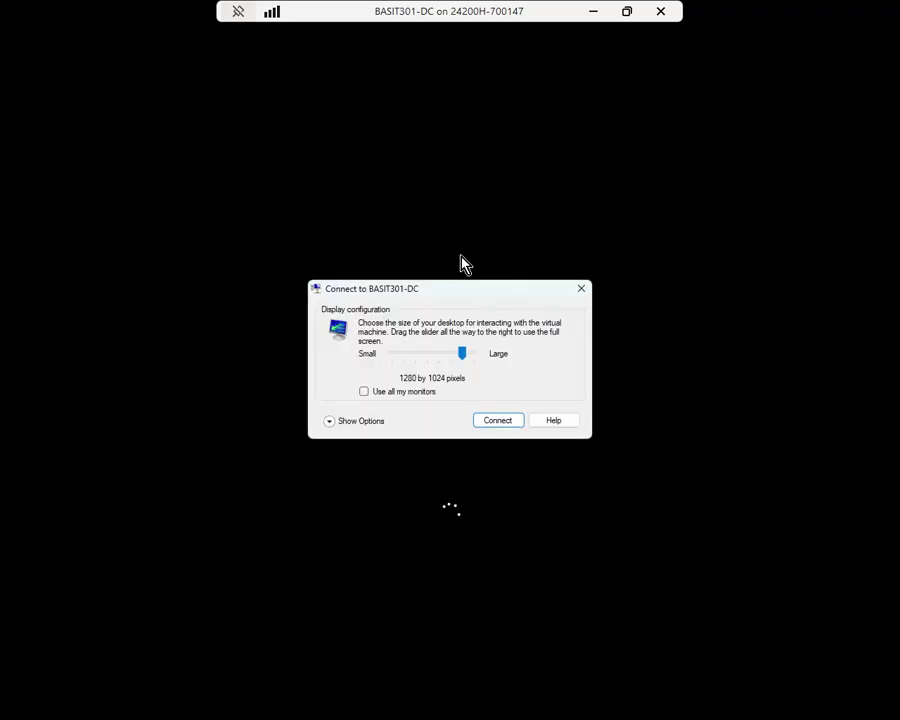
pyautogui.click(497, 421)
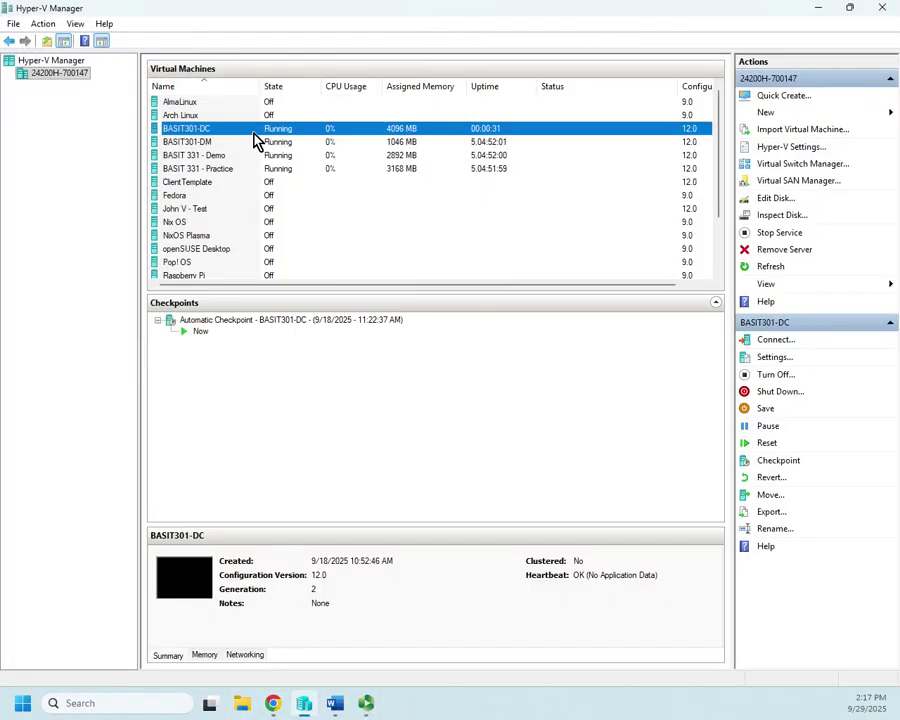
# - Open the console for the running BASIT301-DC from Hyper-V Manager
pyautogui.doubleClick(255, 131)
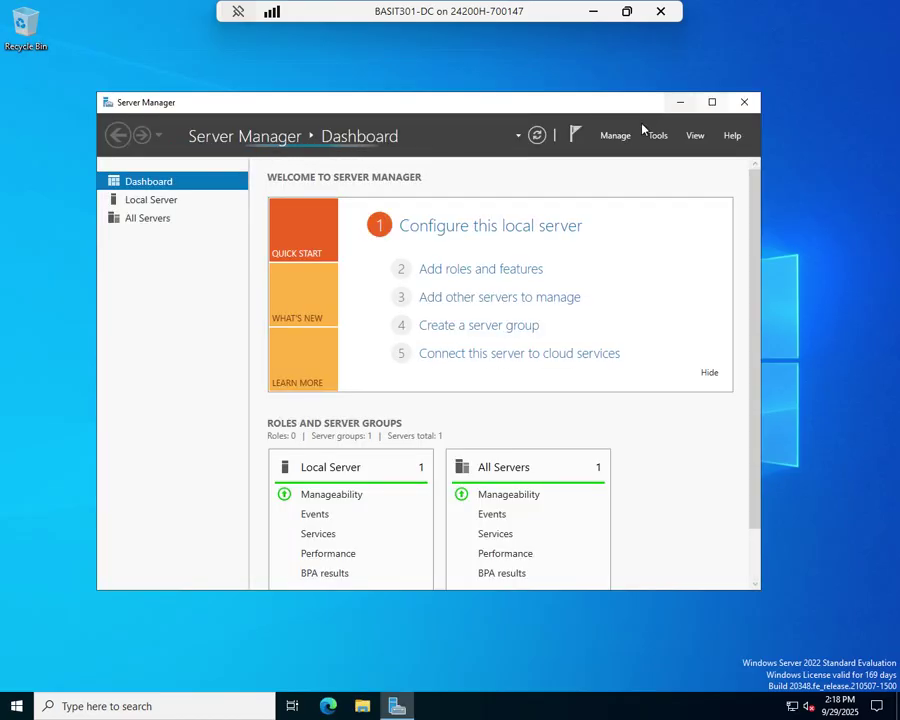
# - Launch the Add Roles and Features Wizard from the Manage menu, dismissing the inventory notice
pyautogui.click(617, 136)
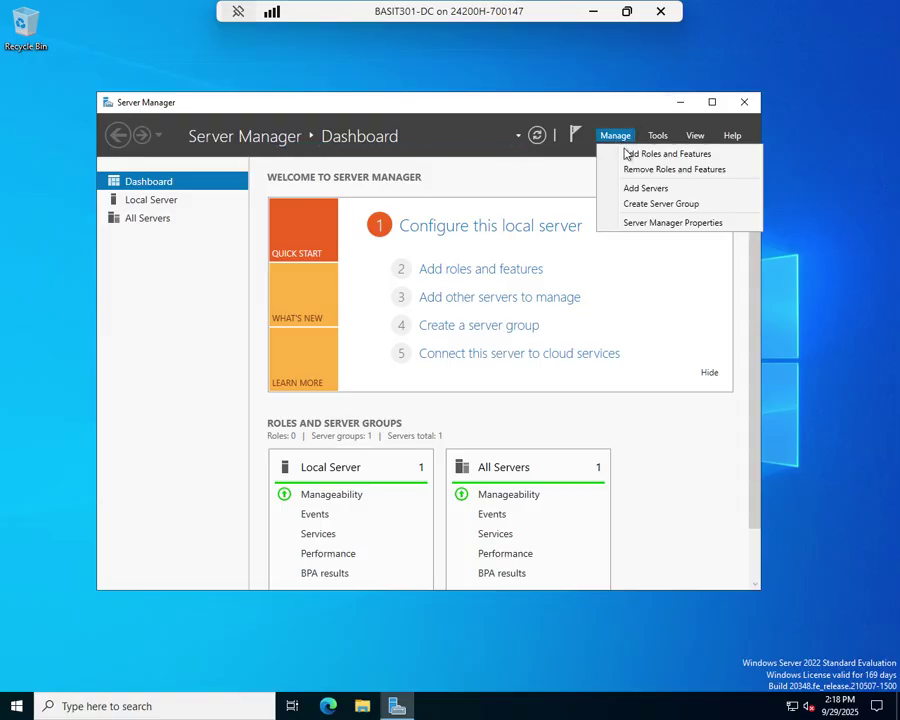
pyautogui.click(633, 156)
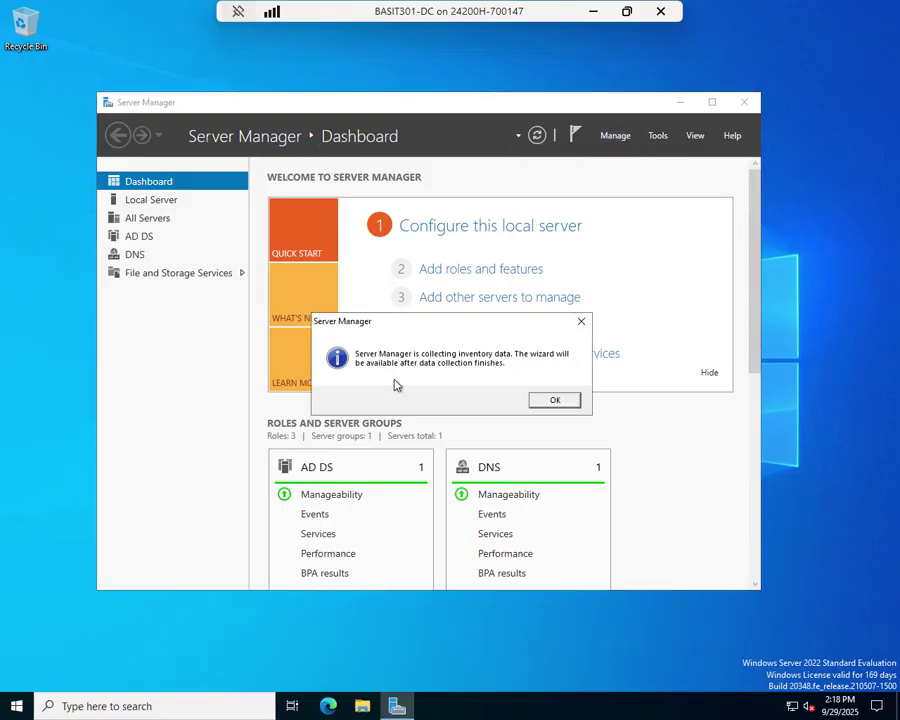
pyautogui.click(572, 402)
pyautogui.click(617, 138)
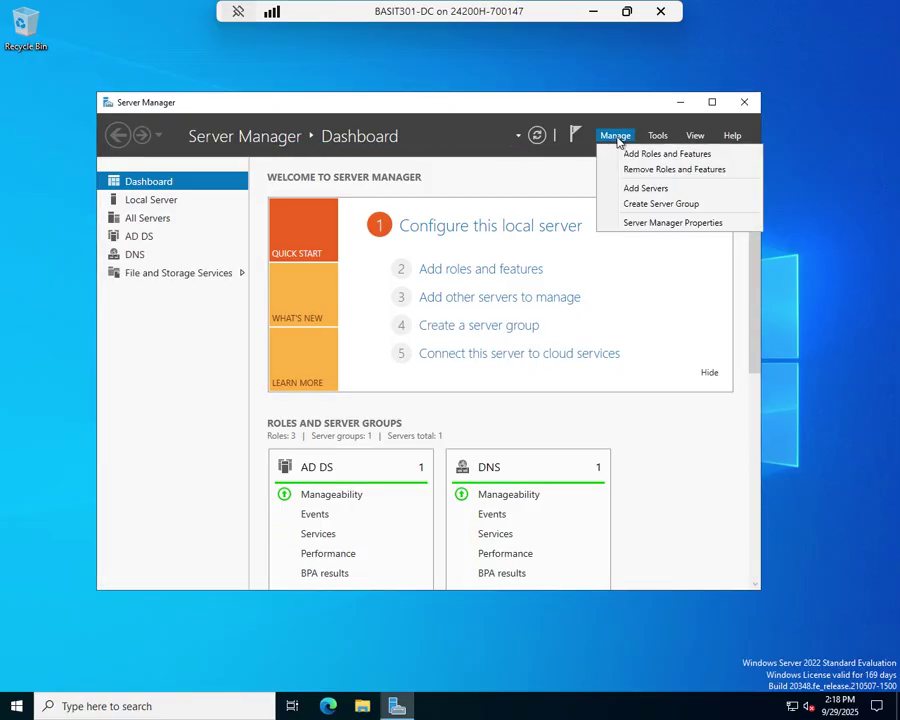
pyautogui.click(620, 155)
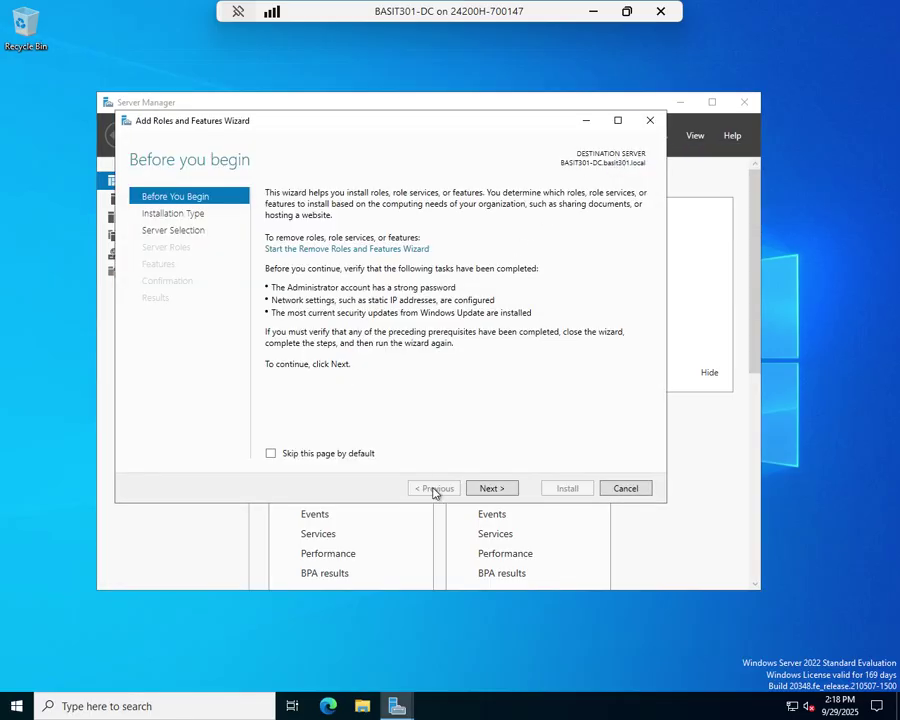
# - Keep role-based installation on this server, skip roles, and tick BitLocker Drive Encryption with its required features
pyautogui.click(497, 489)
pyautogui.click(501, 490)
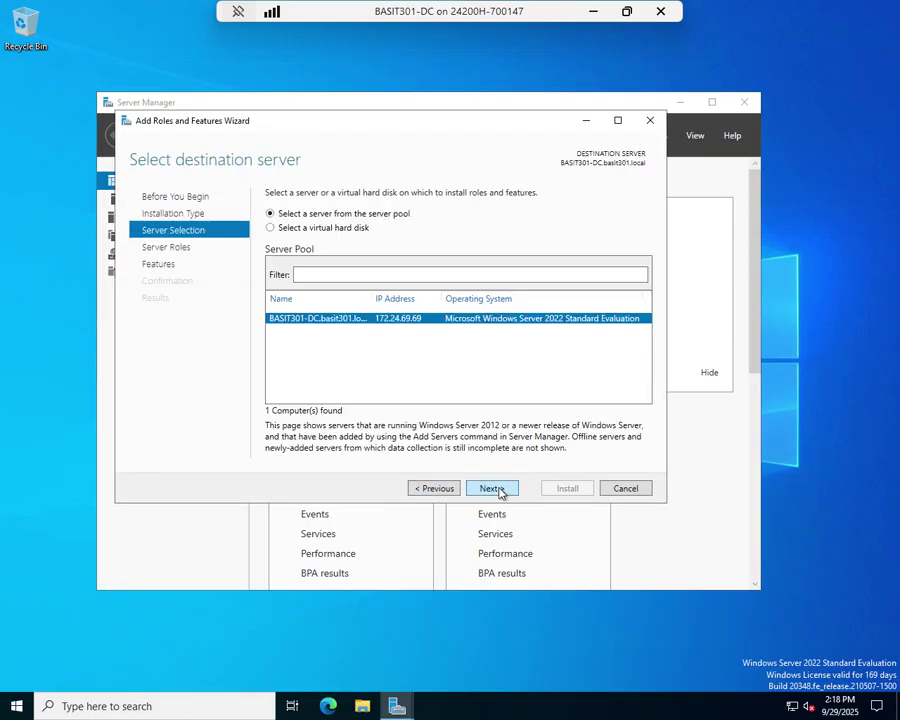
pyautogui.click(499, 489)
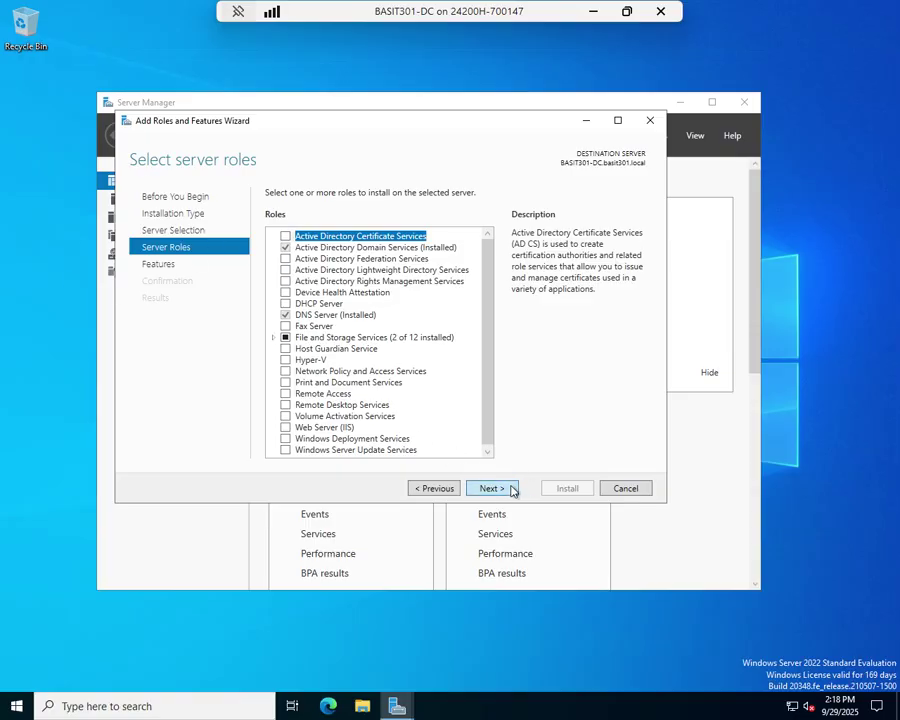
pyautogui.click(512, 488)
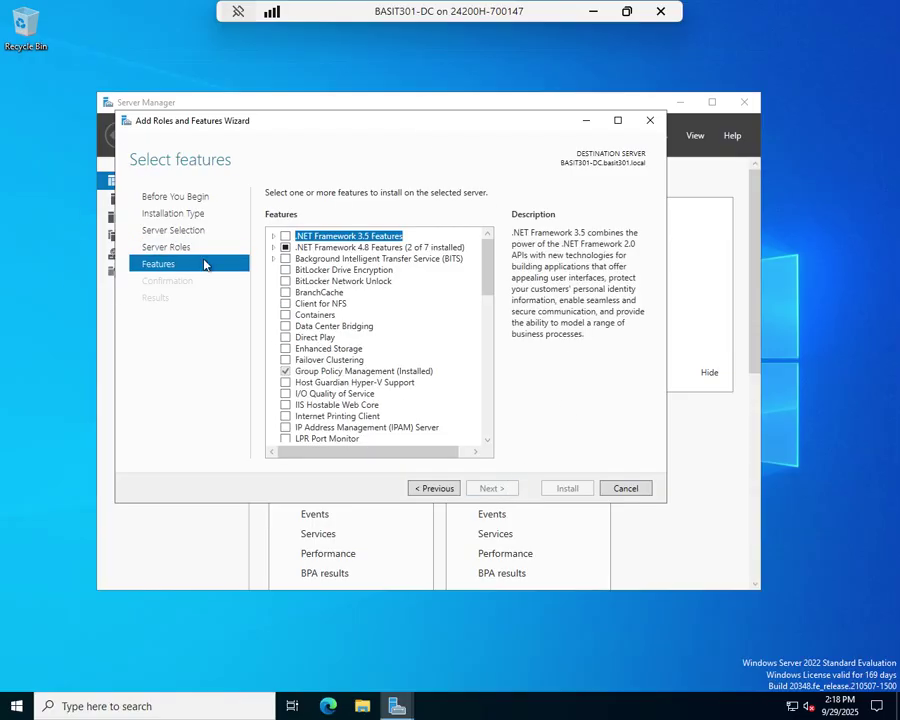
pyautogui.click(286, 270)
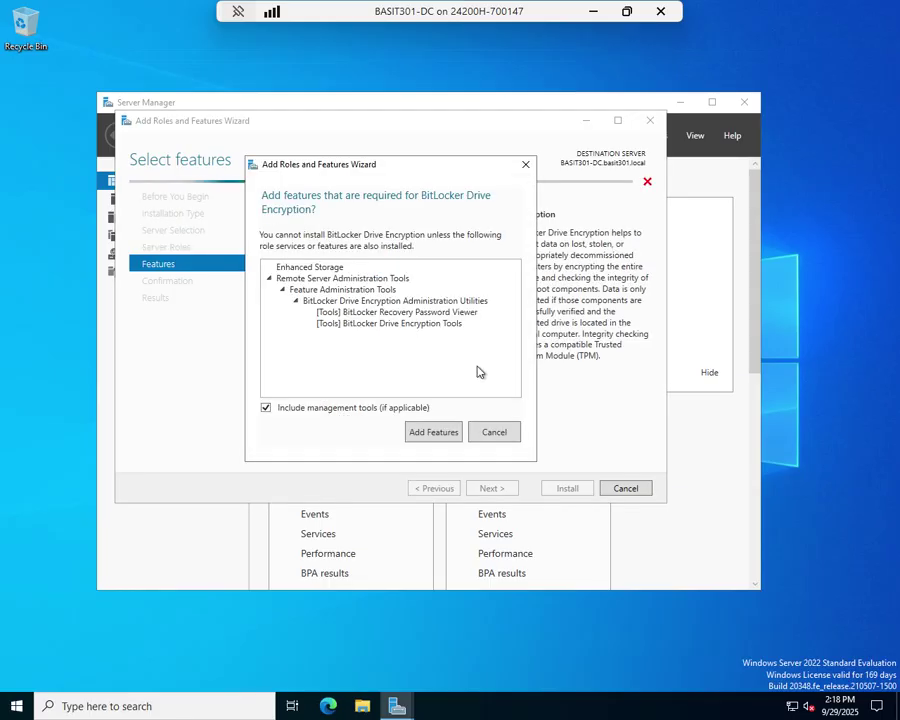
pyautogui.click(432, 433)
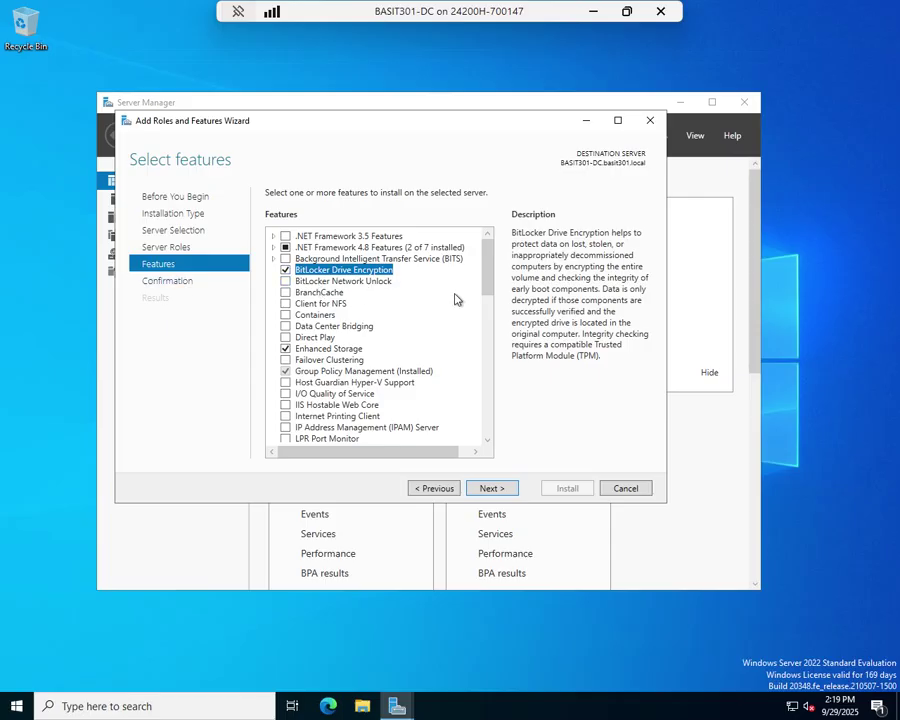
# - Install BitLocker Drive Encryption and Enhanced Storage, then check the restart-pending notification
pyautogui.click(494, 488)
pyautogui.click(565, 490)
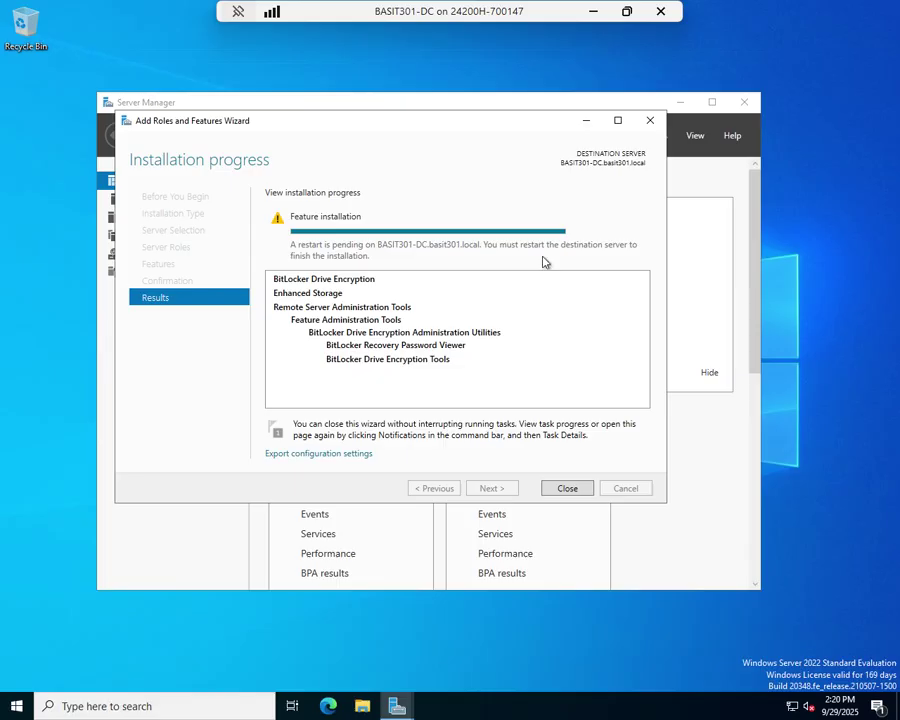
pyautogui.click(578, 492)
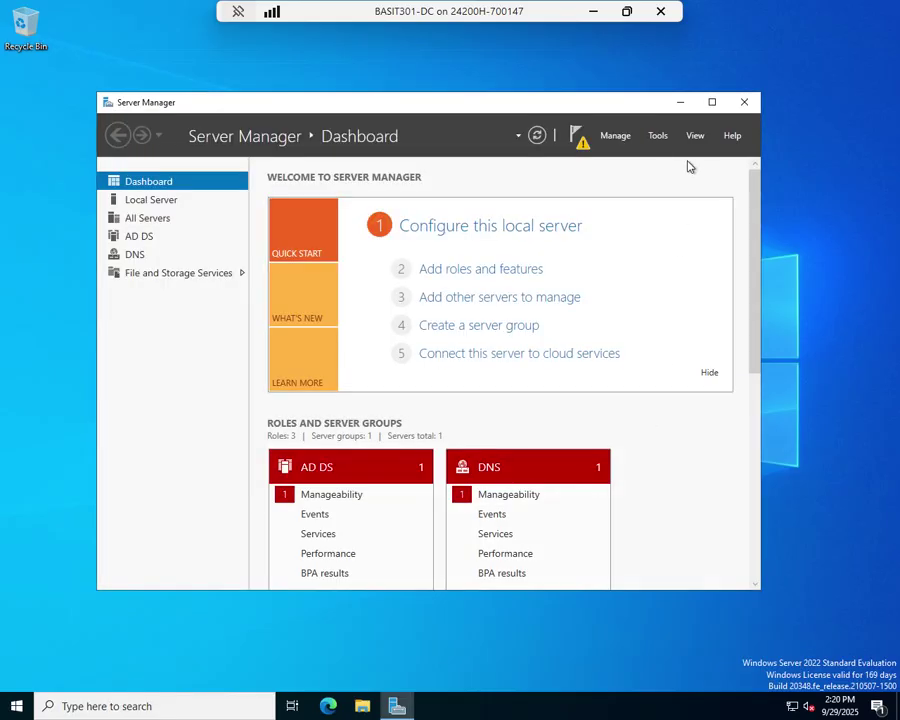
pyautogui.click(577, 135)
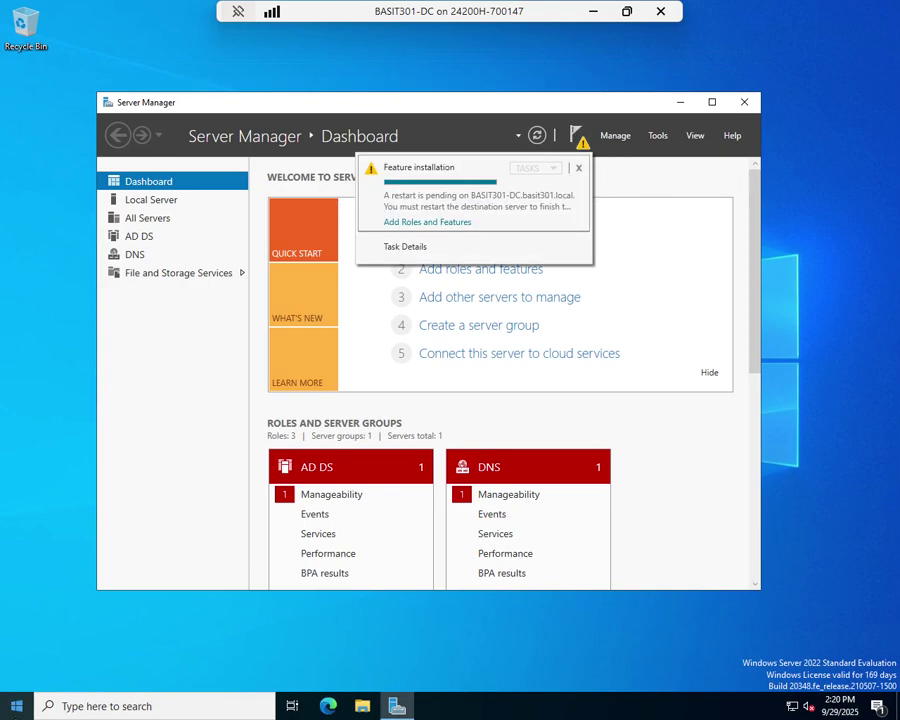
# - Restart the server from the Start menu, confirming the reason and overriding the unsaved-work warning
pyautogui.click(18, 703)
pyautogui.click(17, 675)
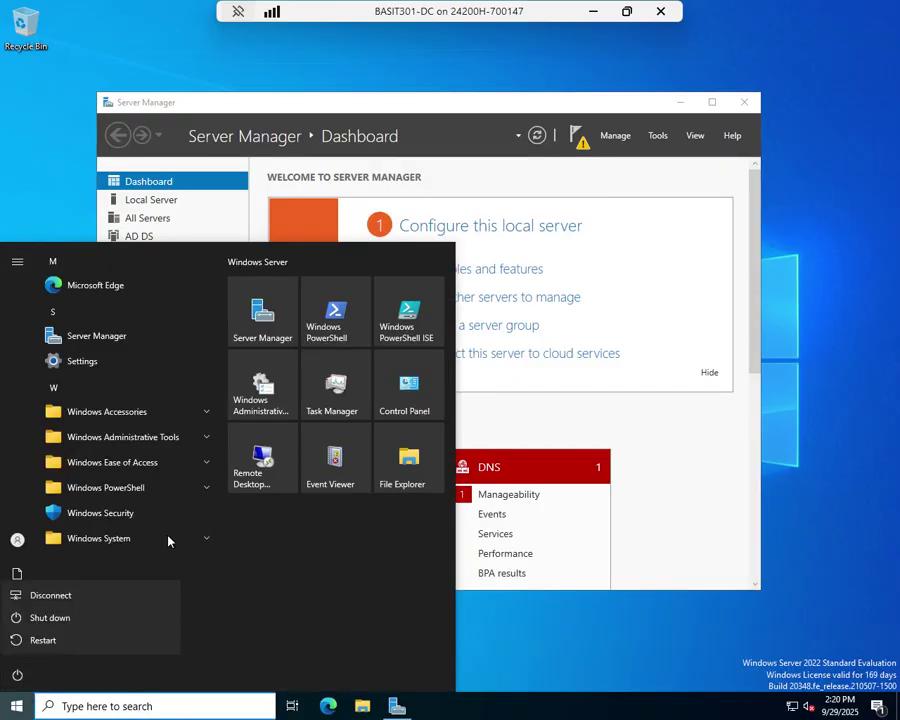
pyautogui.click(20, 639)
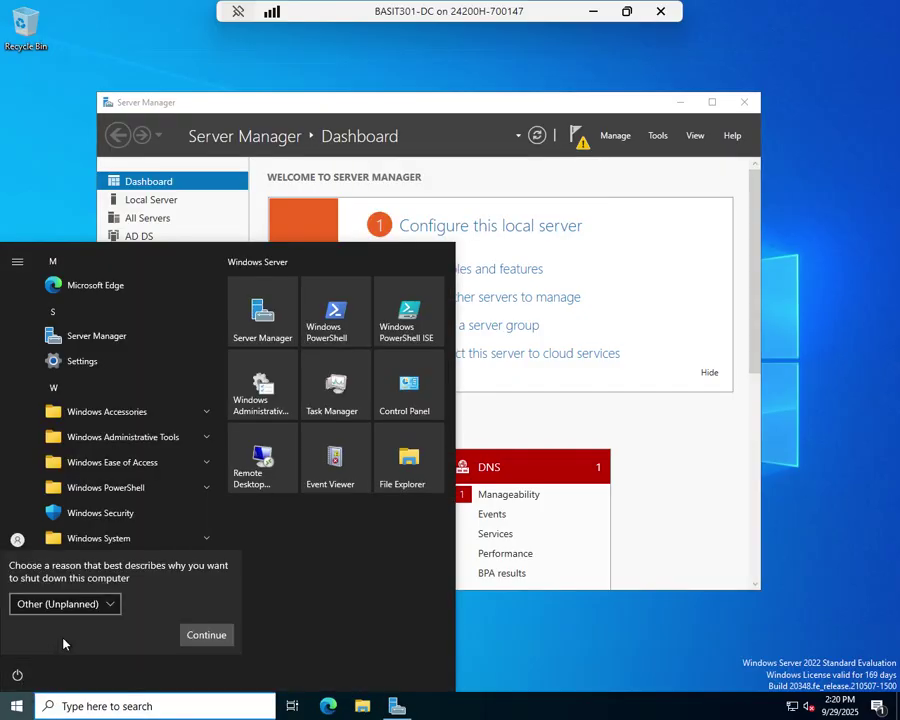
pyautogui.click(205, 635)
pyautogui.click(184, 640)
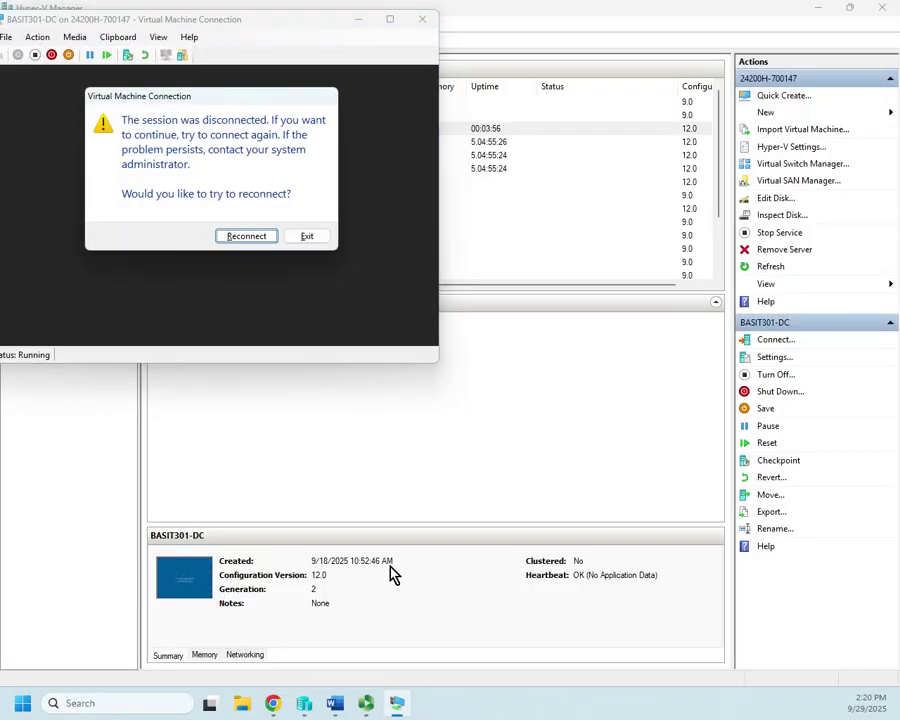
# - Reconnect to the virtual machine, retrying after the 'Could not connect' prompt
pyautogui.click(266, 238)
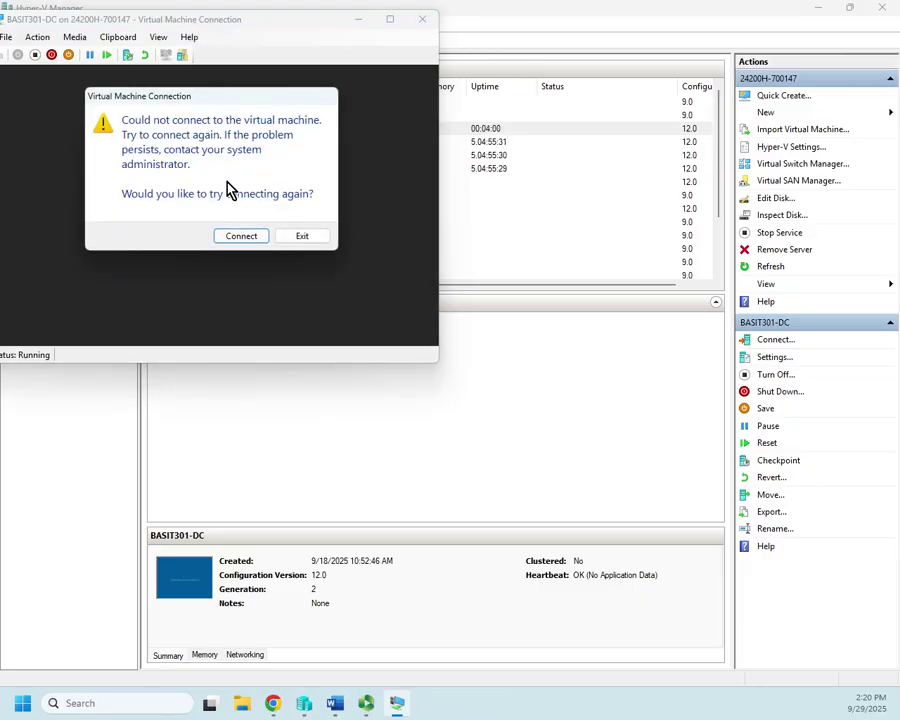
pyautogui.click(241, 236)
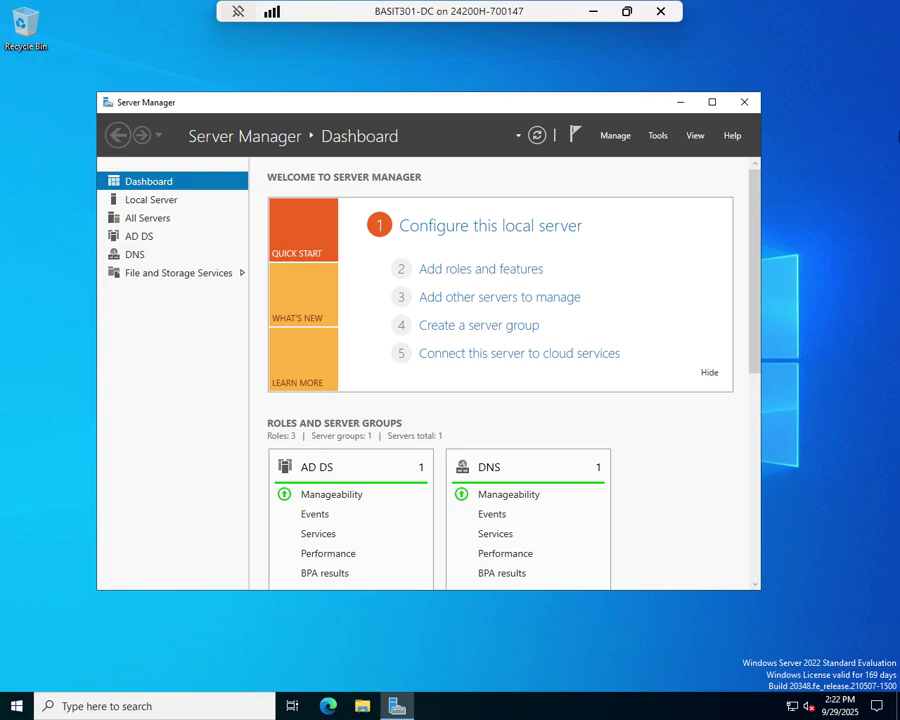
# - Find Control Panel through taskbar search, then search 'bit' and open BitLocker Drive Encryption
pyautogui.click(172, 700)
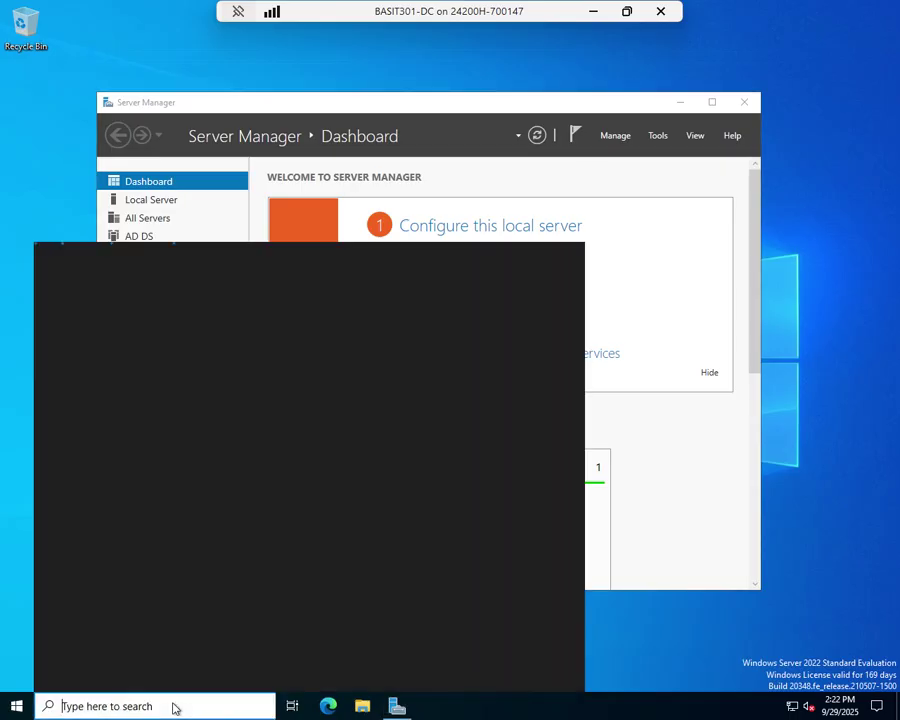
pyautogui.write('coty')
pyautogui.press('BackSpace')
pyautogui.press('BackSpace')
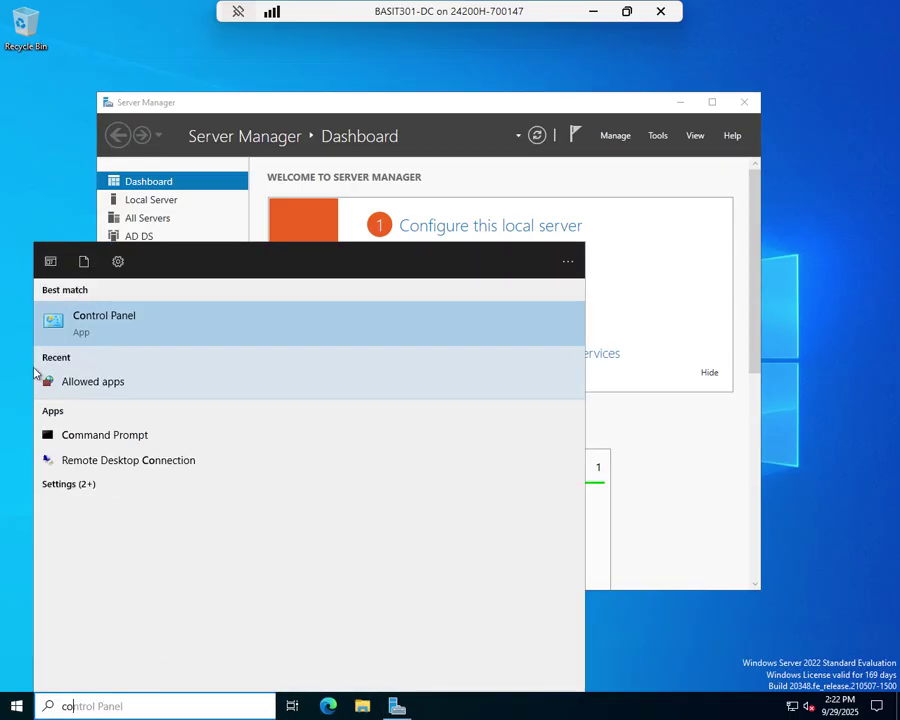
pyautogui.click(114, 326)
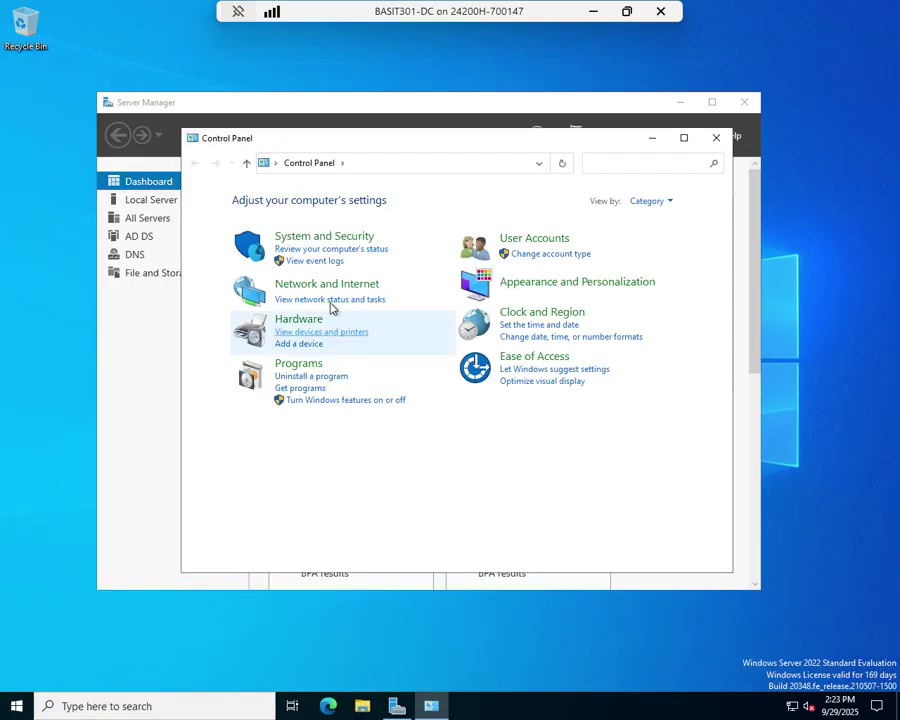
pyautogui.click(640, 163)
pyautogui.write('bit')
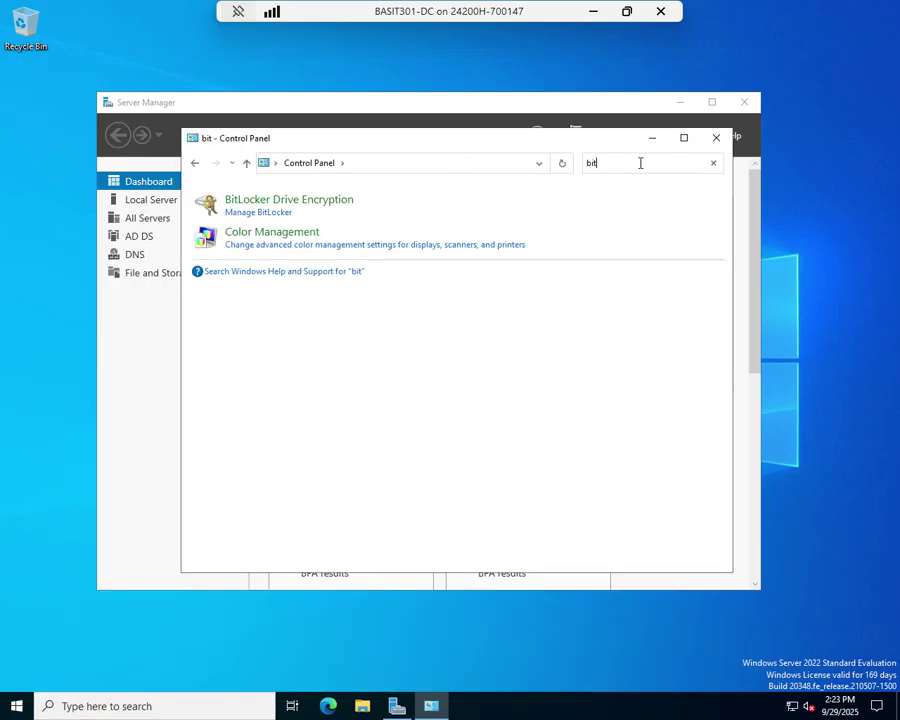
pyautogui.click(290, 202)
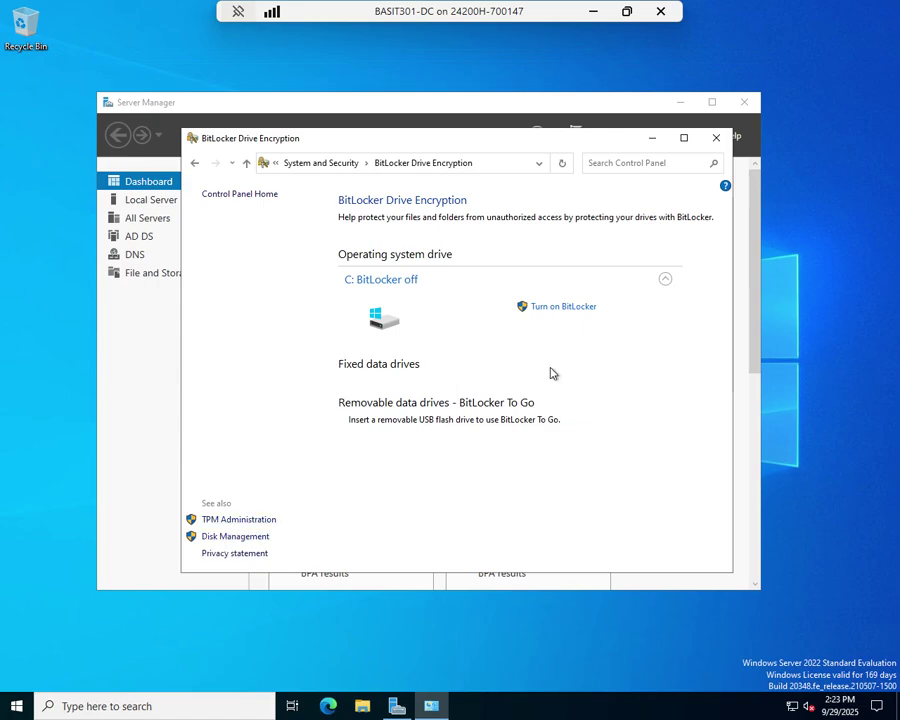
# - Eject server2022.iso after BitLocker's bootable-media error on C:, then close the error and BitLocker window
pyautogui.click(581, 312)
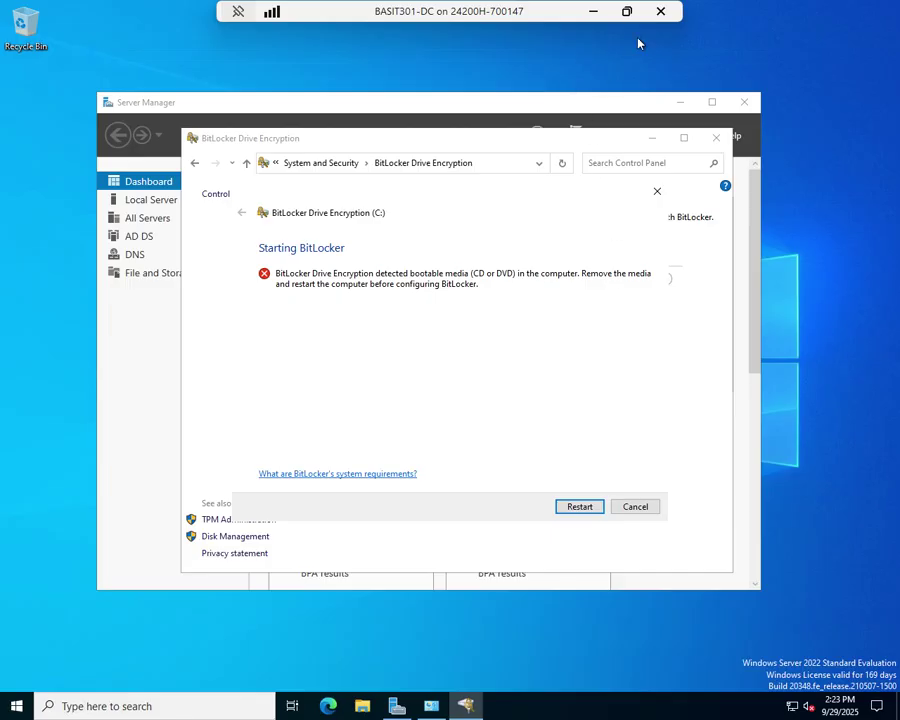
pyautogui.click(626, 11)
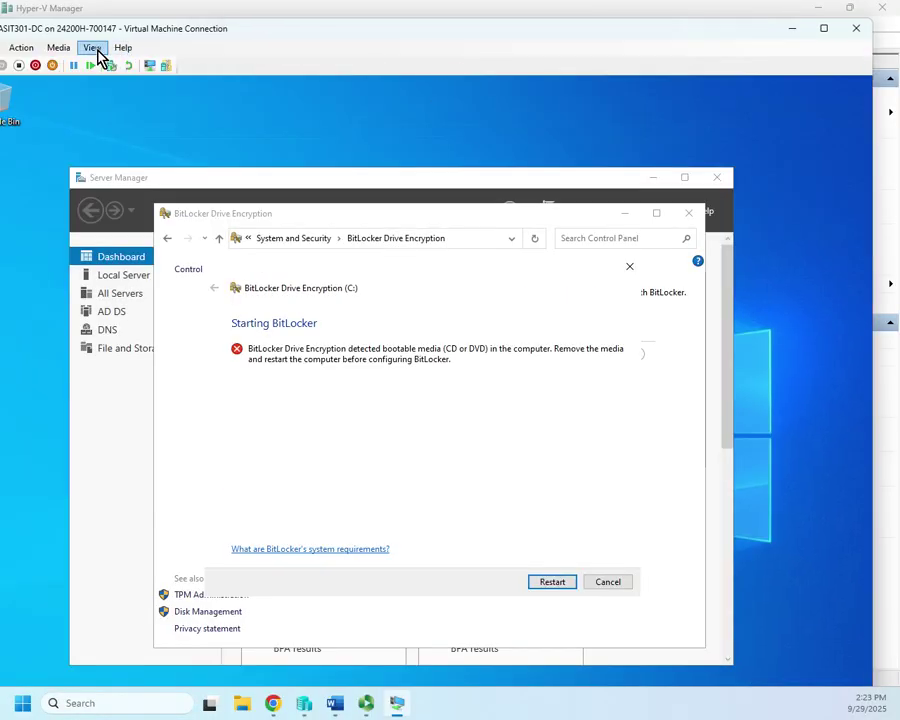
pyautogui.click(58, 47)
pyautogui.moveTo(80, 63)
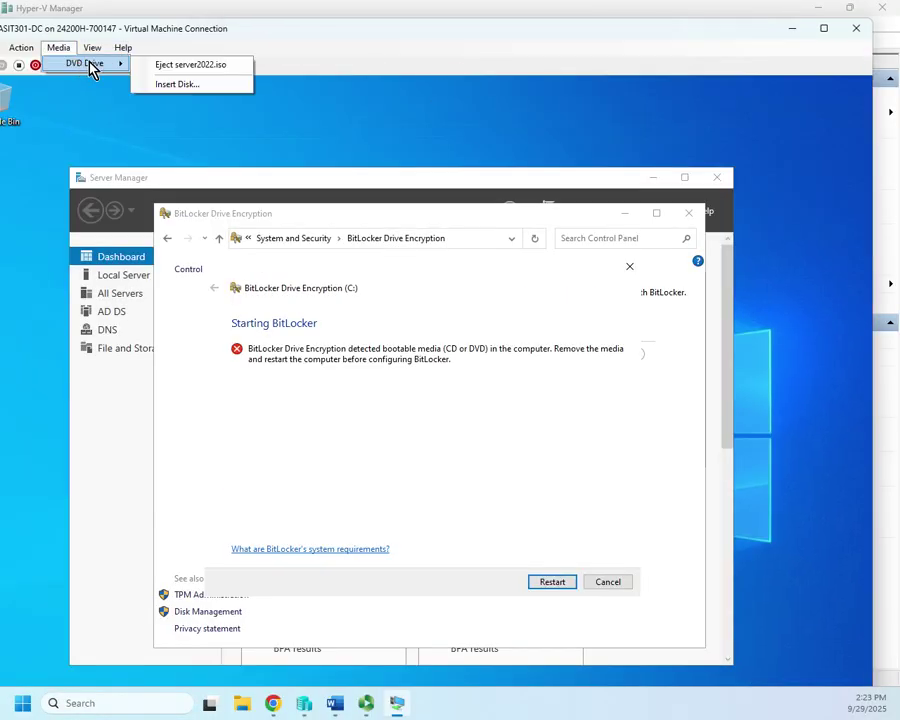
pyautogui.click(194, 63)
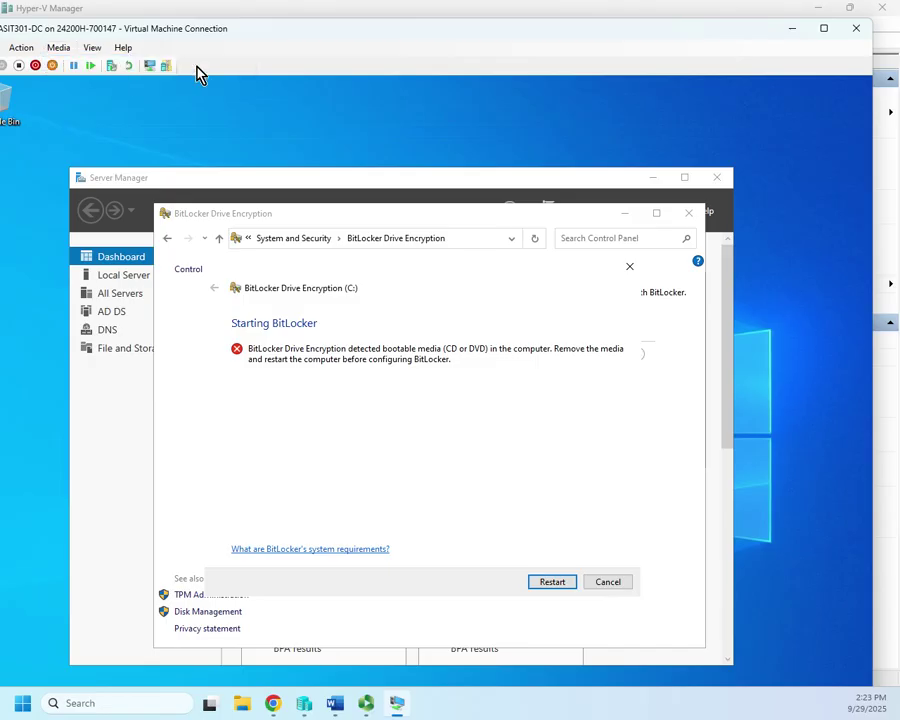
pyautogui.click(824, 28)
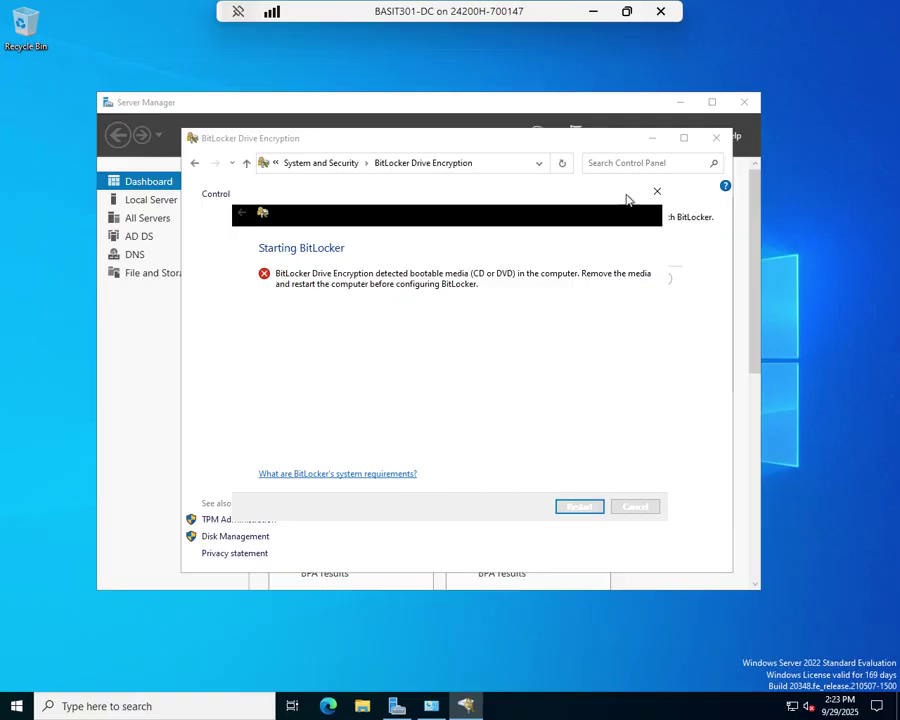
pyautogui.click(657, 191)
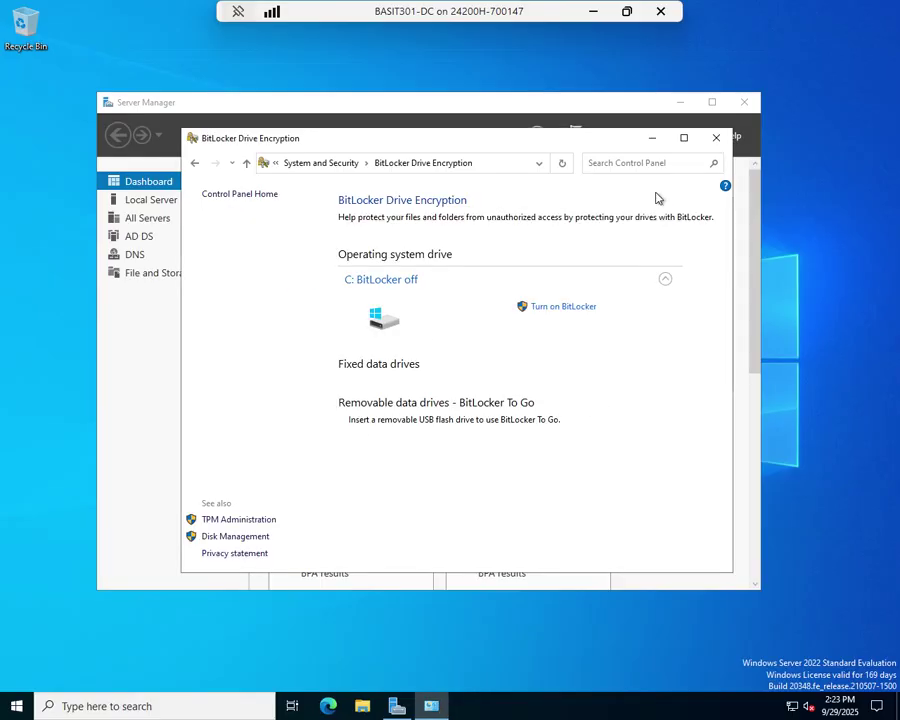
pyautogui.click(716, 137)
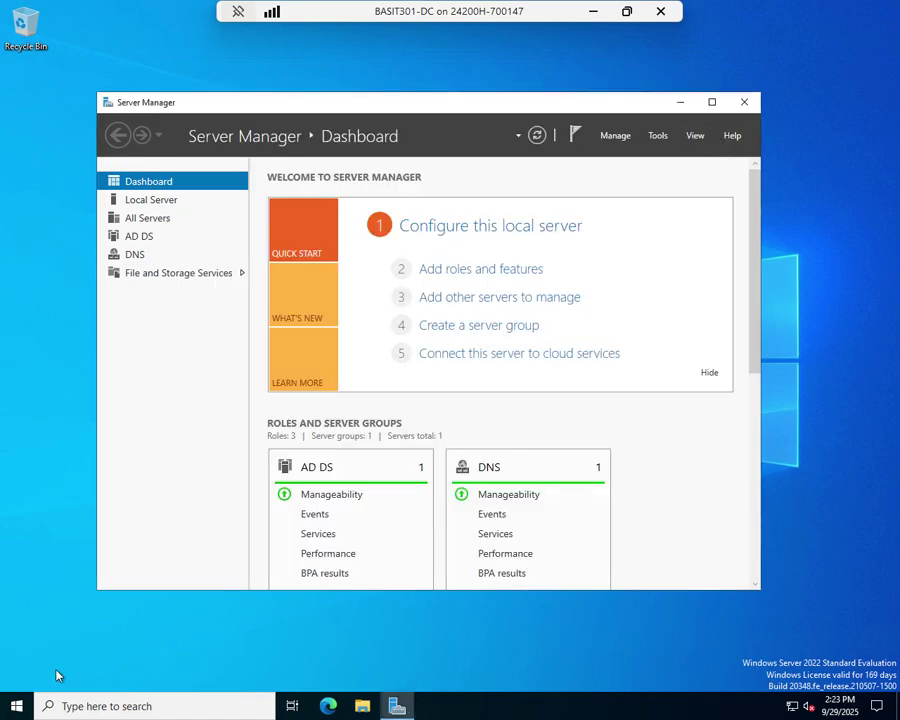
# - Restart the server with reason Other (Unplanned), ignoring the unsaved-work warning
pyautogui.click(16, 705)
pyautogui.click(17, 675)
pyautogui.click(50, 640)
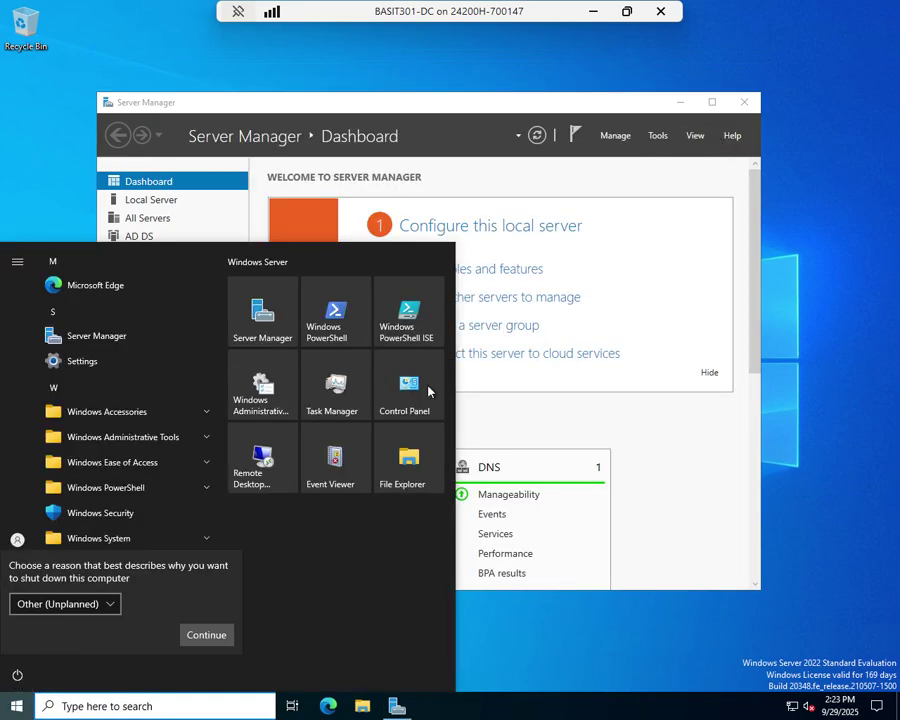
pyautogui.click(224, 636)
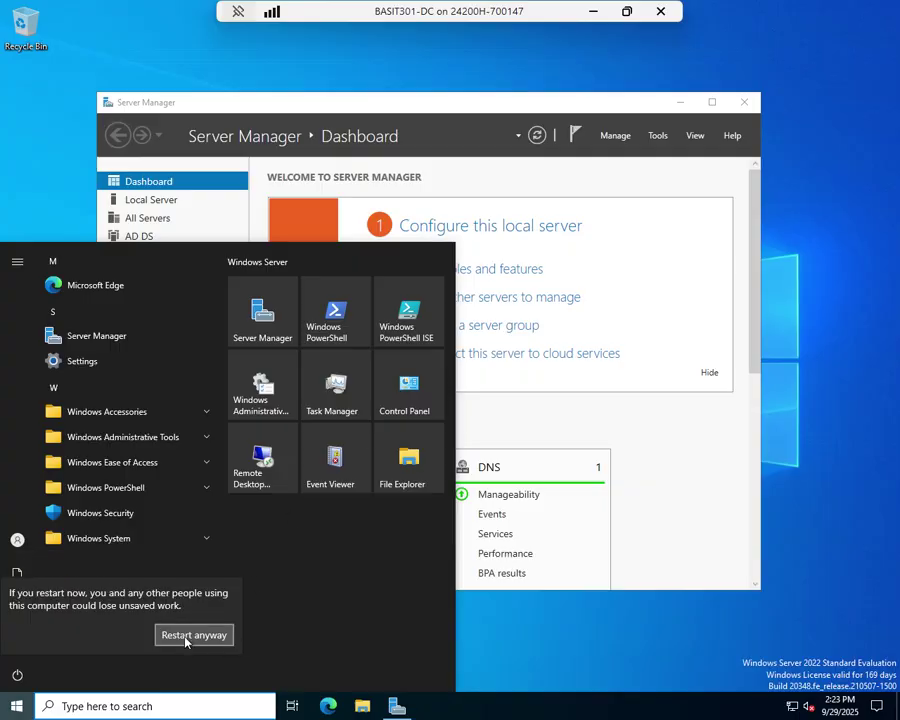
pyautogui.click(190, 636)
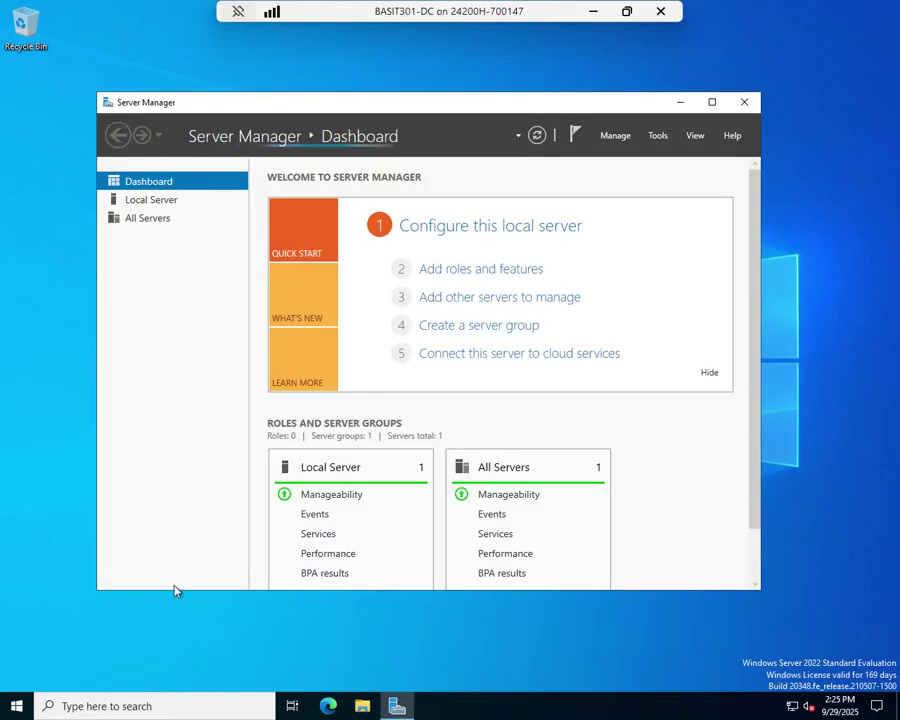
# - Open Control Panel via search 'con', find BitLocker with 'bit', and turn it on for C:
pyautogui.click(172, 707)
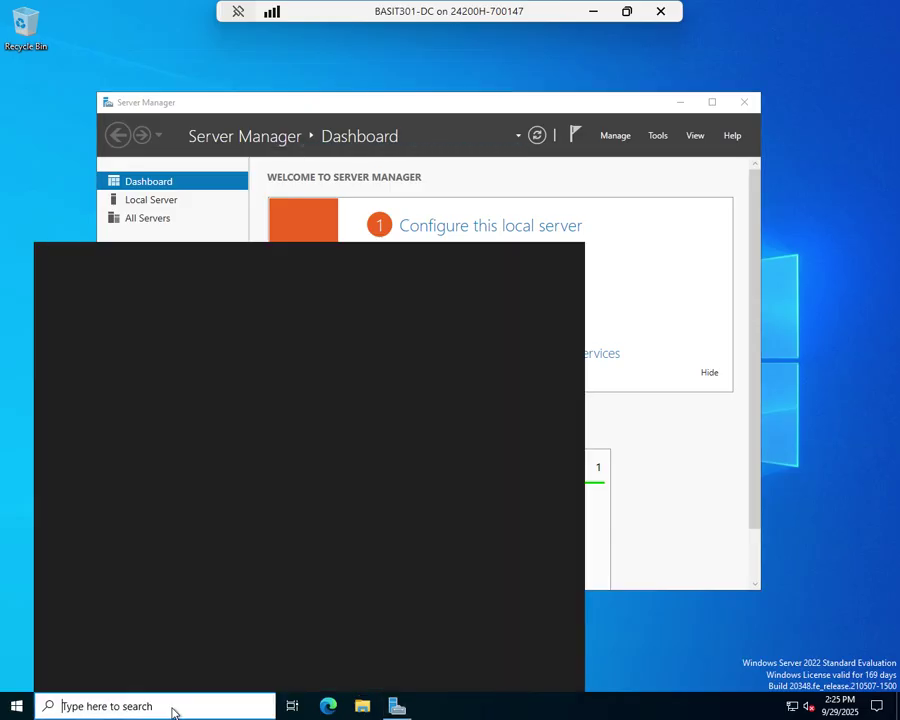
pyautogui.write('control')
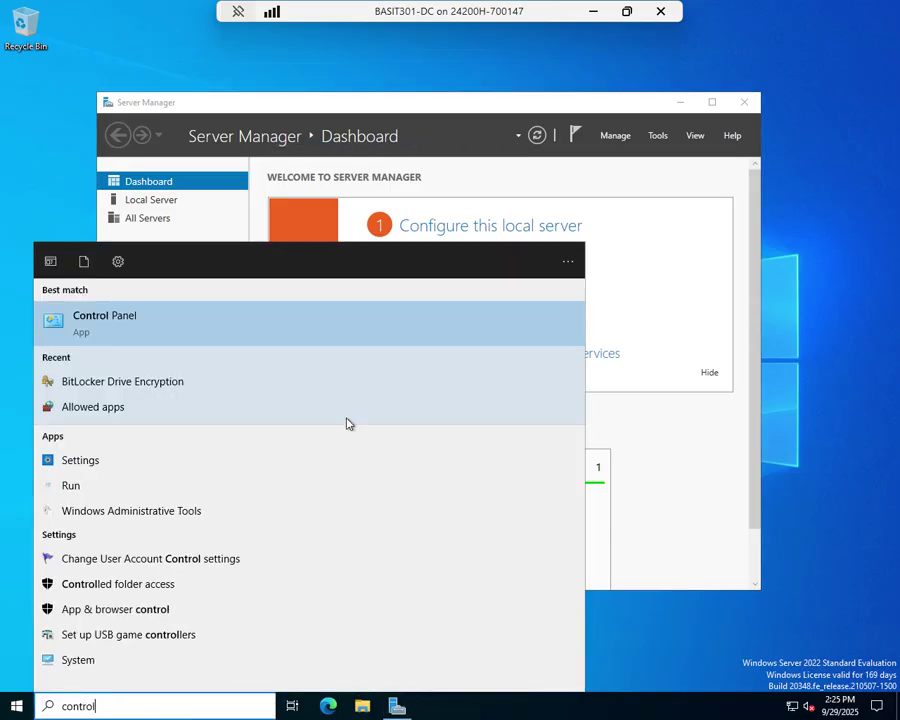
pyautogui.click(112, 322)
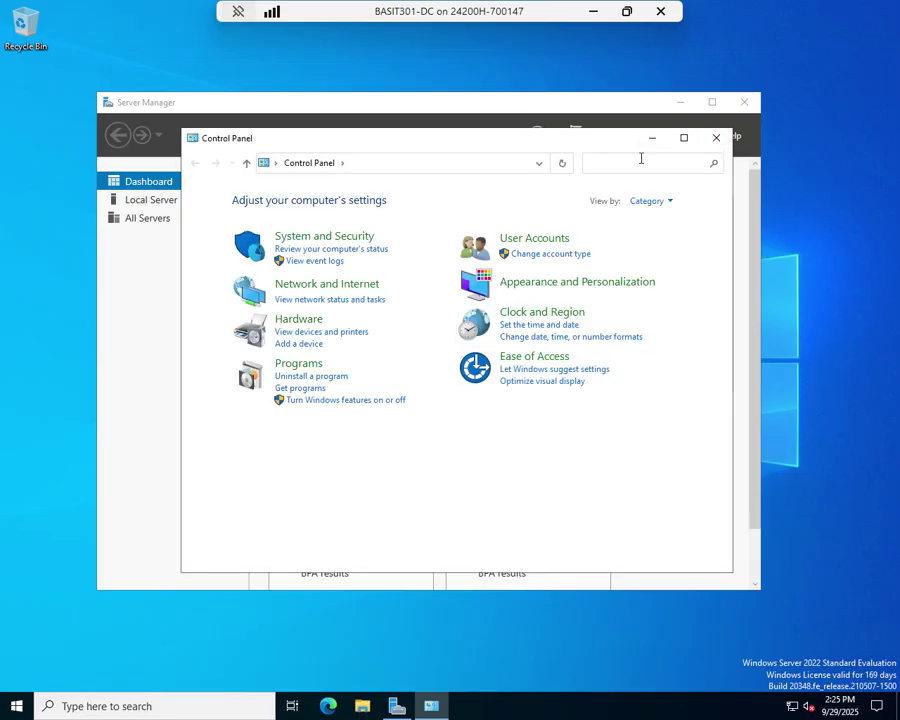
pyautogui.click(641, 158)
pyautogui.write('bit')
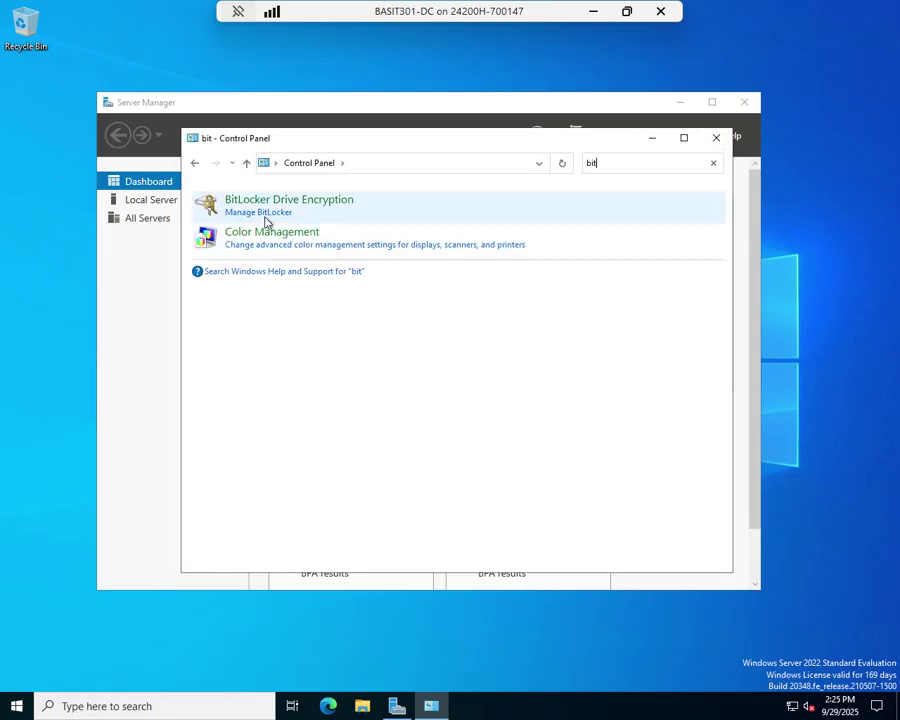
pyautogui.click(259, 213)
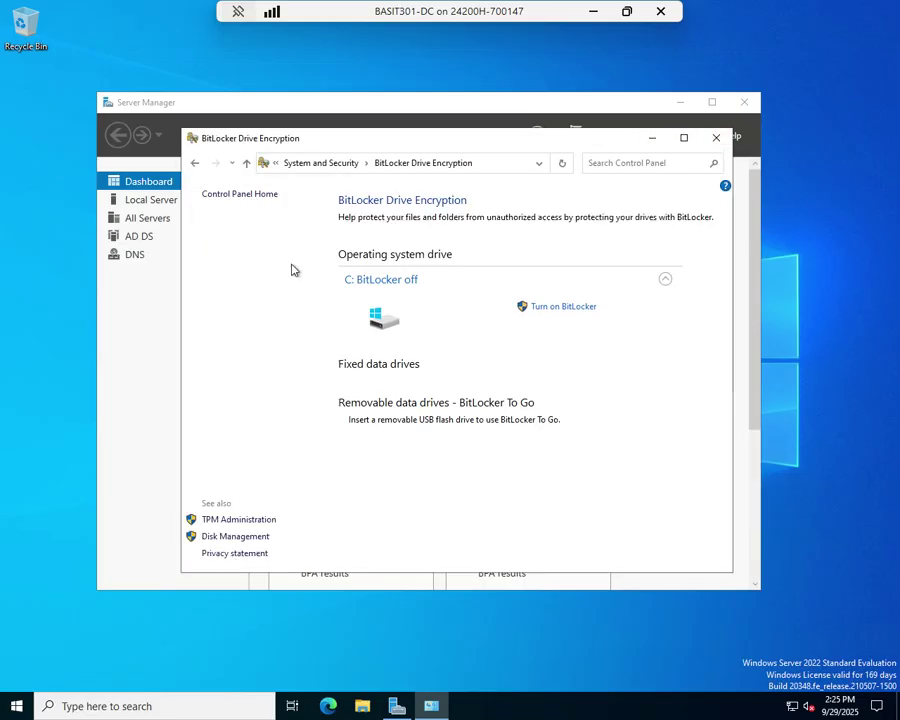
pyautogui.click(556, 309)
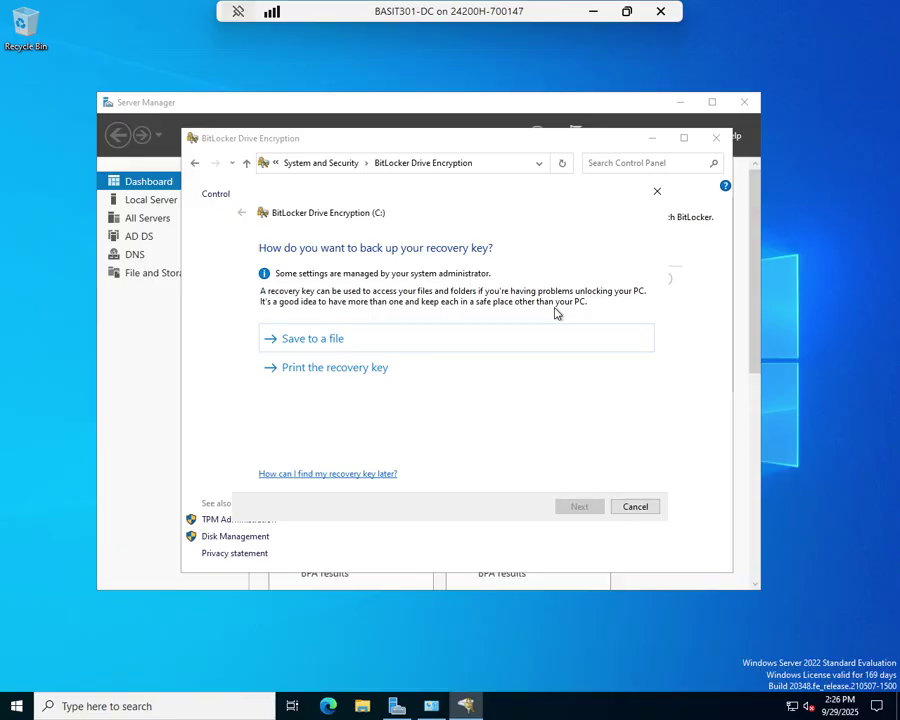
# - Try saving the recovery key file to the Desktop, dismiss the refusal, and cancel the save
pyautogui.click(320, 341)
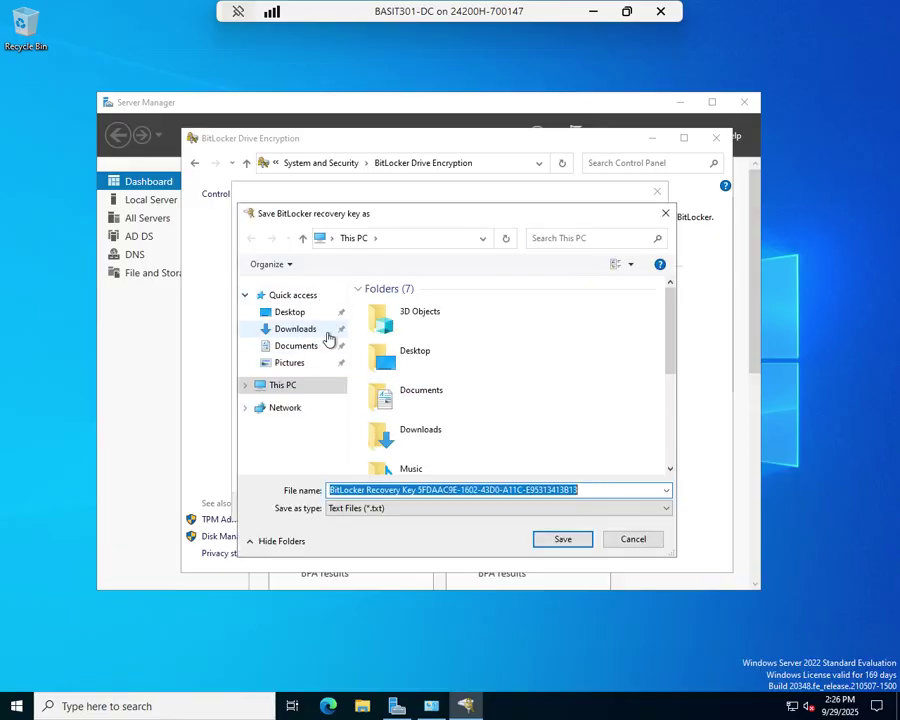
pyautogui.click(279, 315)
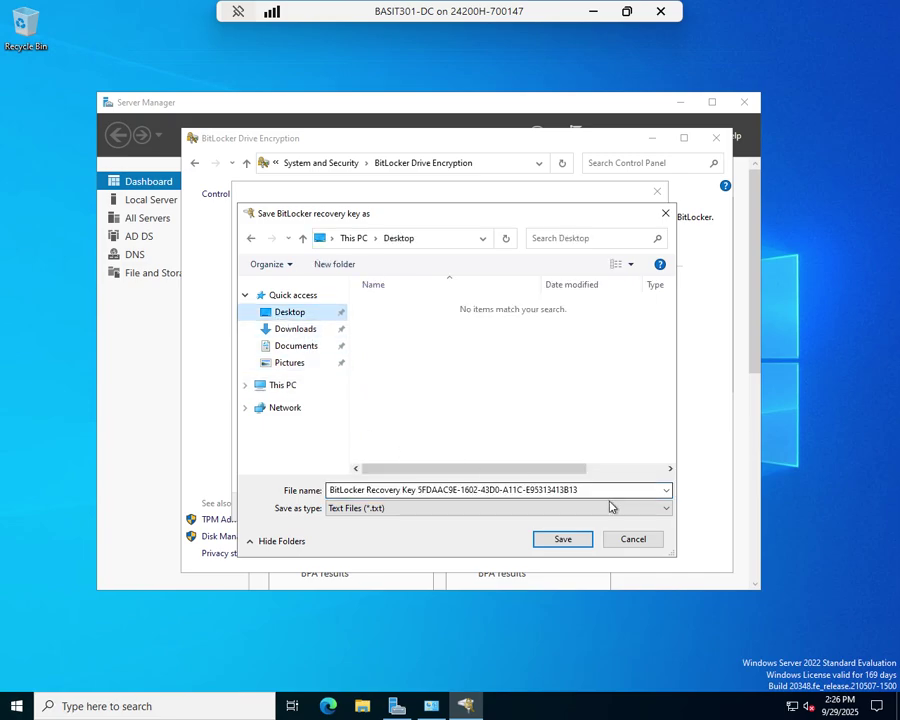
pyautogui.click(556, 543)
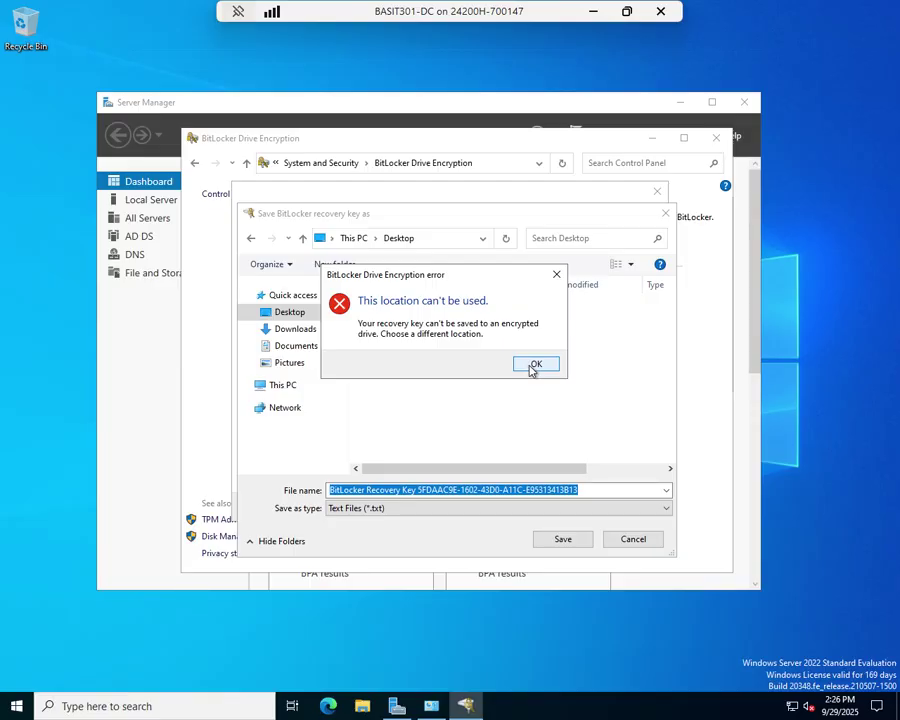
pyautogui.click(533, 366)
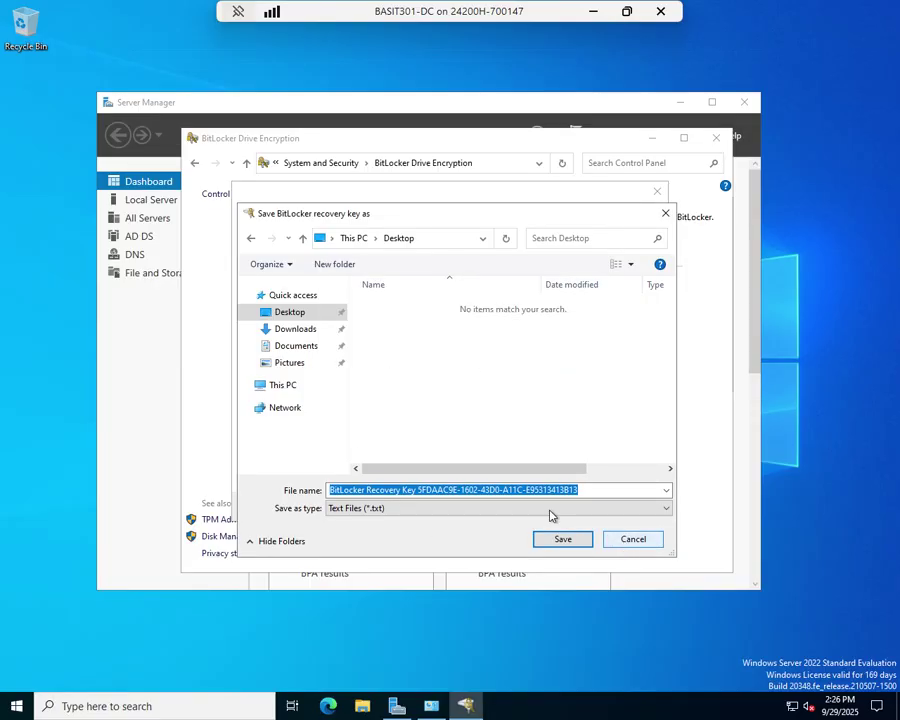
pyautogui.click(640, 541)
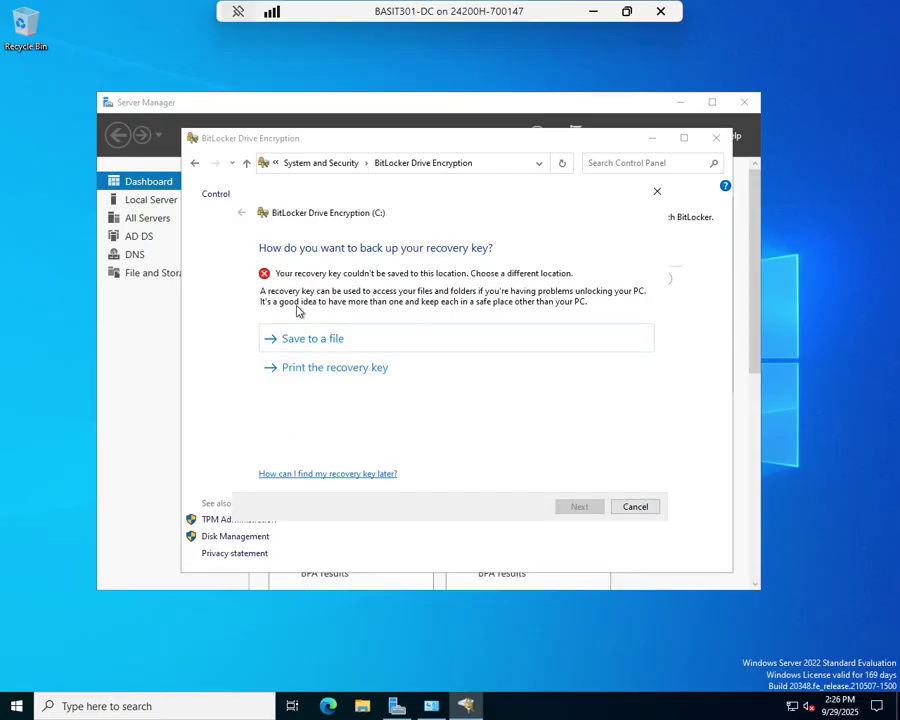
# - Keep BitLocker setup going and print the recovery key to a PDF named 'test'
pyautogui.click(641, 507)
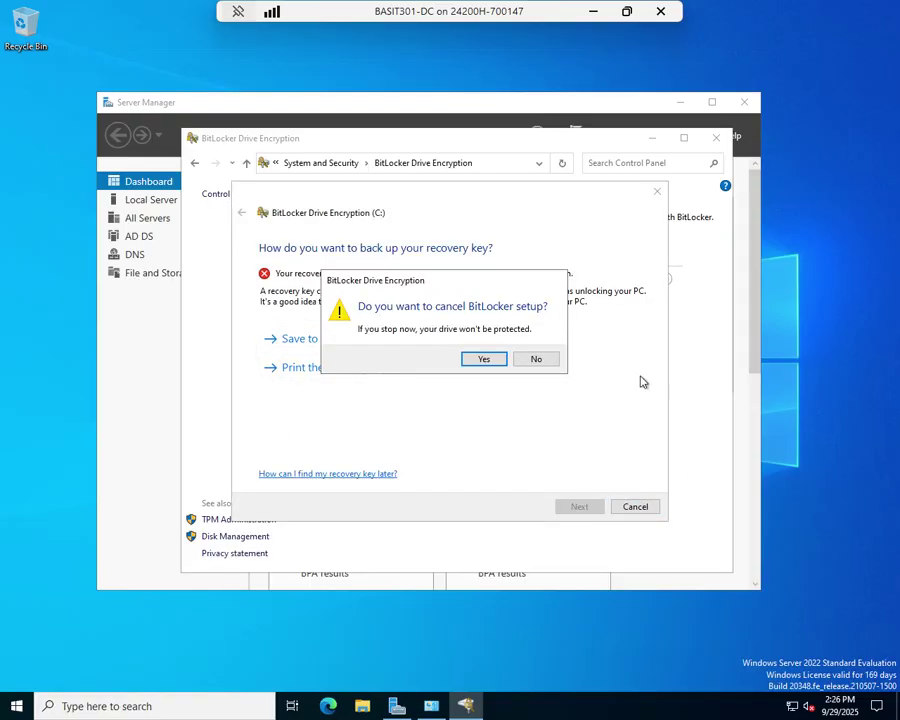
pyautogui.click(533, 360)
pyautogui.click(362, 368)
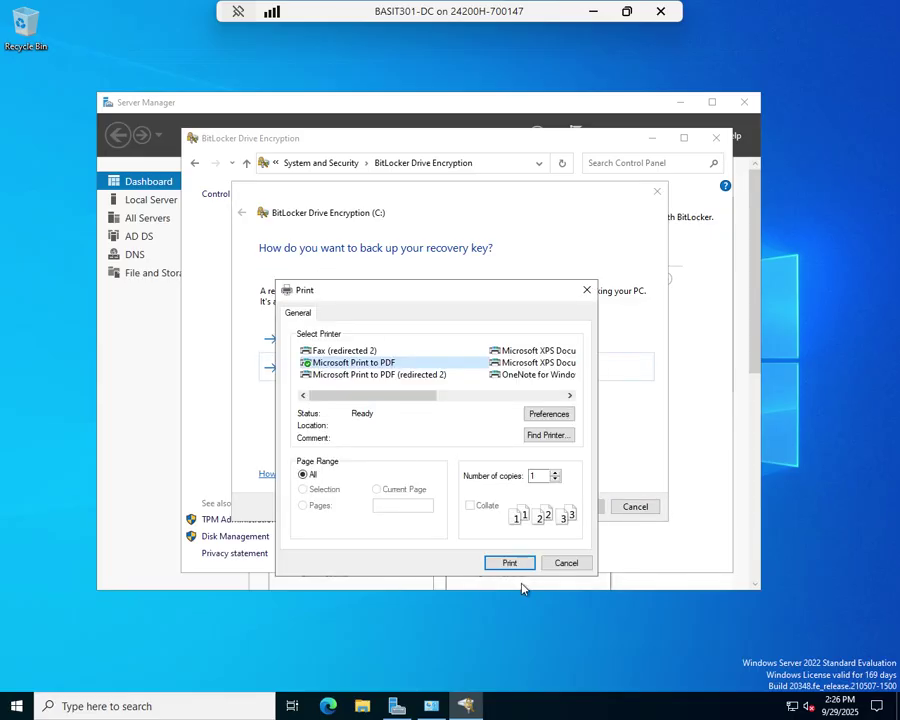
pyautogui.click(512, 564)
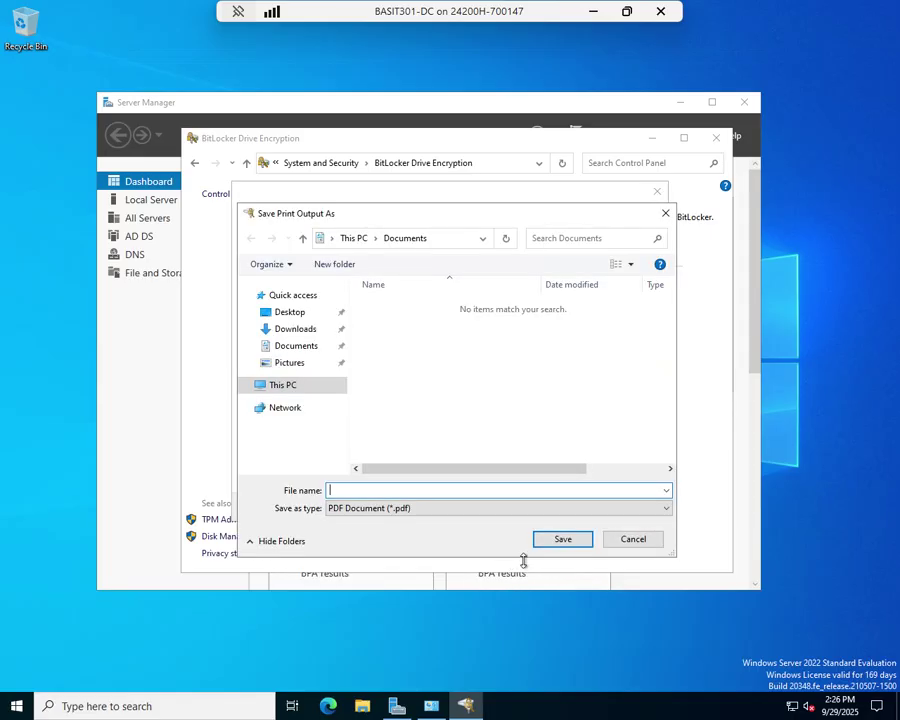
pyautogui.write('test')
pyautogui.click(557, 541)
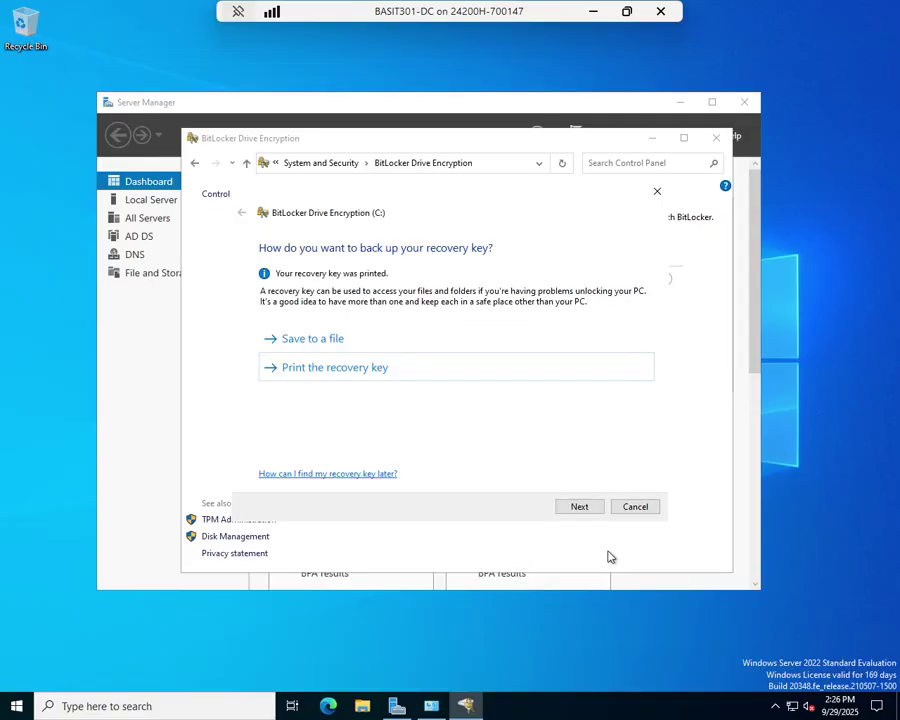
pyautogui.click(578, 509)
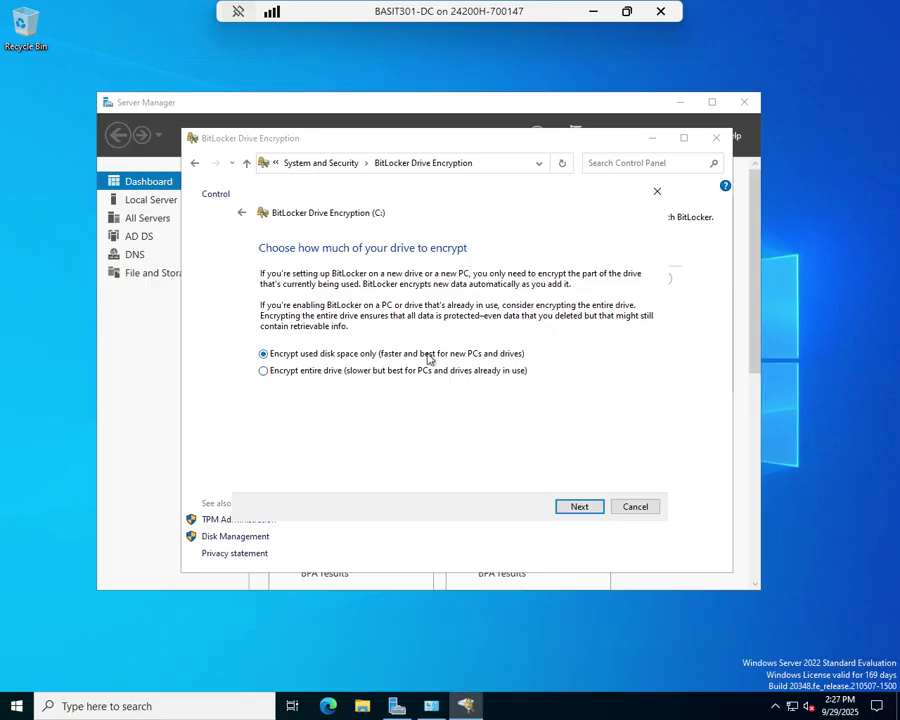
# - Accept 'Encrypt used disk space only' and 'New encryption mode' for drive C:
pyautogui.click(580, 509)
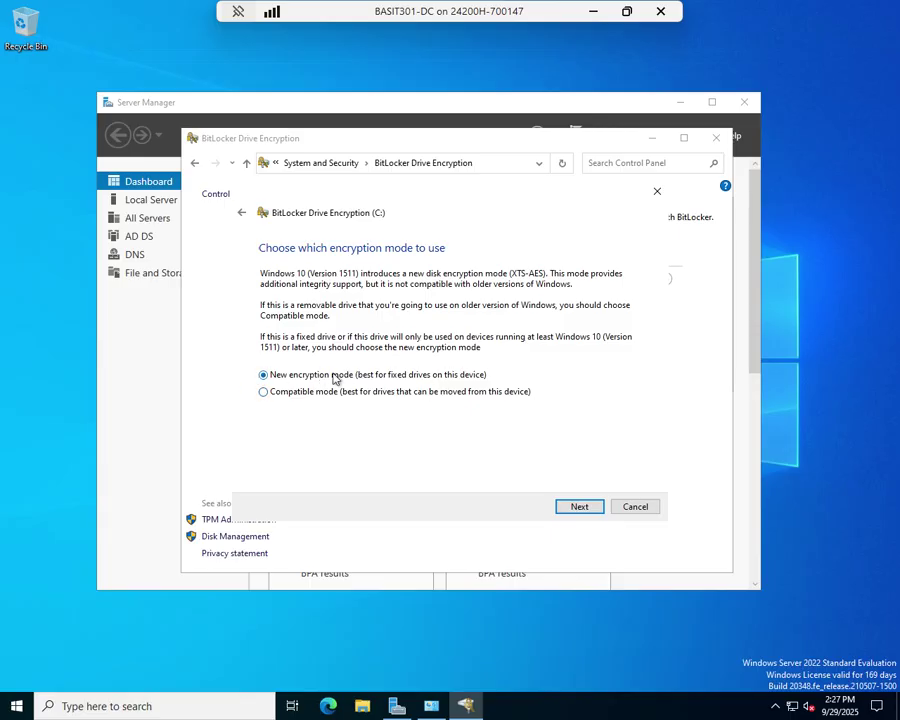
pyautogui.click(579, 506)
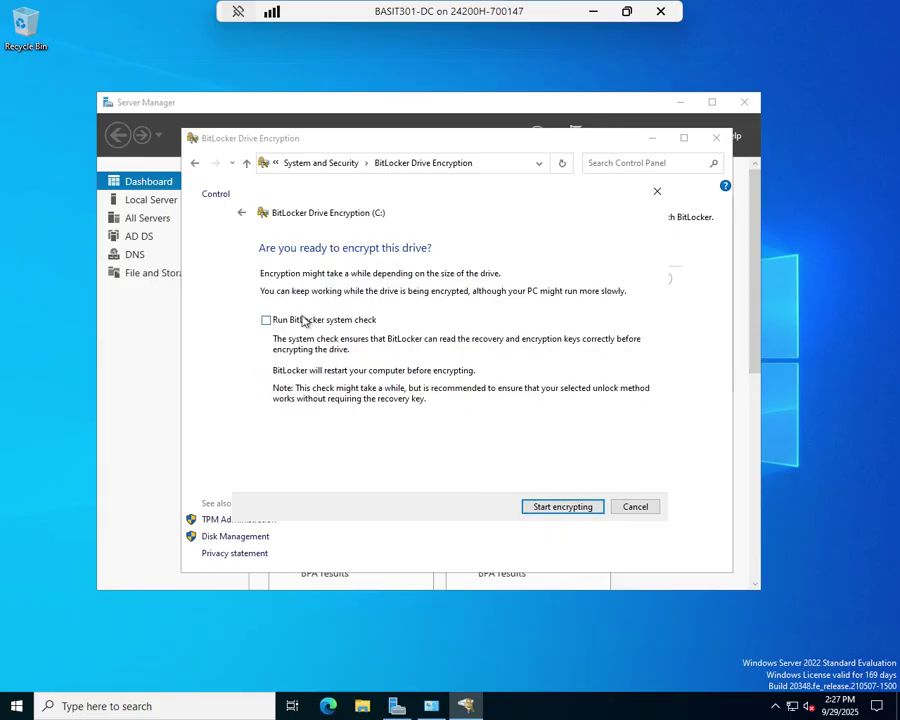
# - Start encrypting drive C: and confirm its status shows BitLocker Encrypting
pyautogui.click(565, 507)
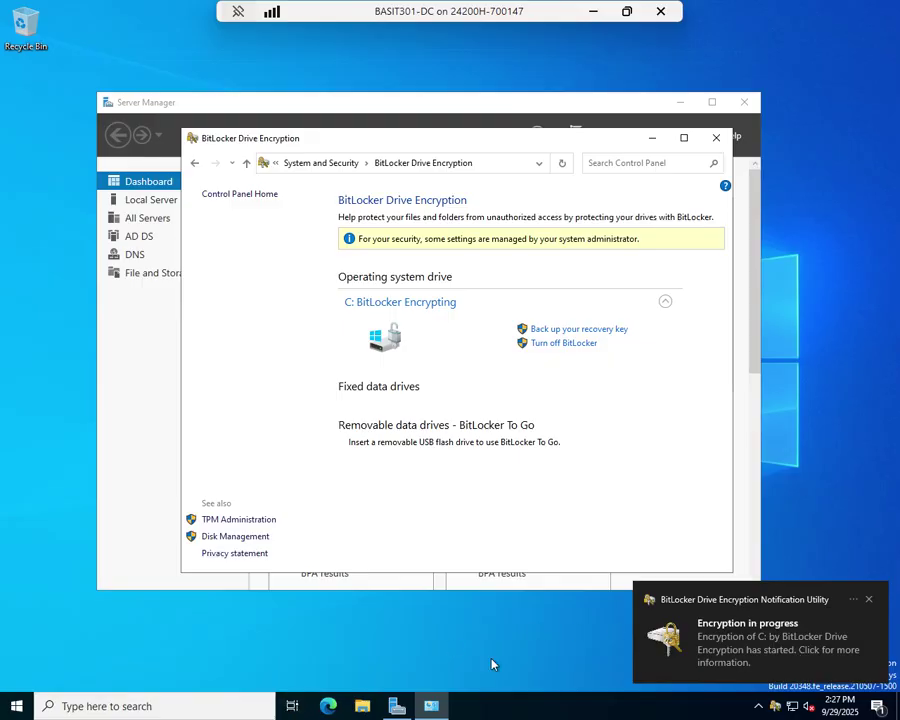
pyautogui.click(396, 706)
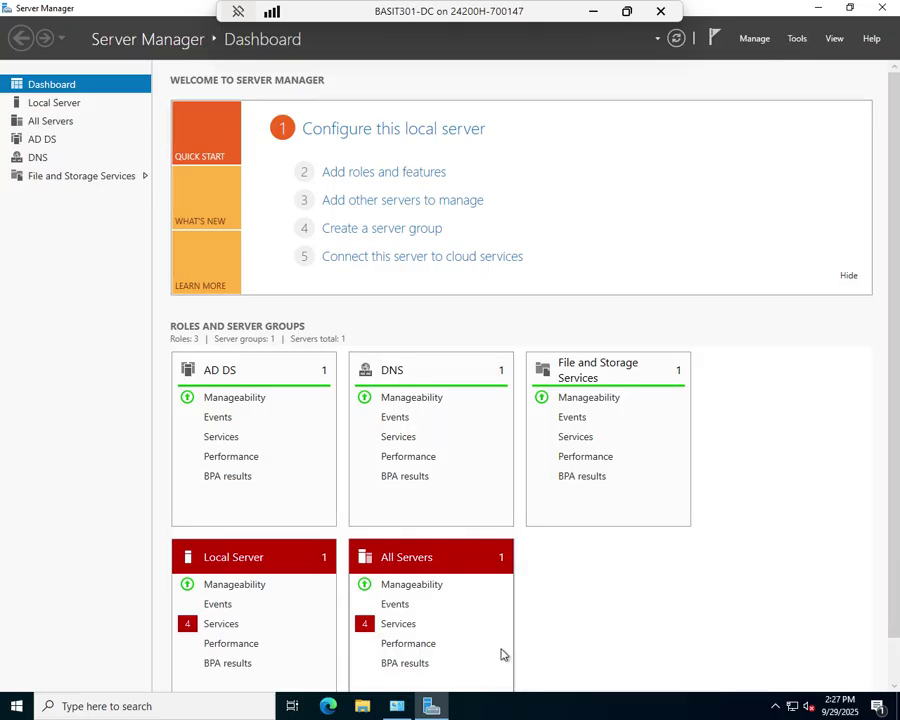
pyautogui.click(393, 707)
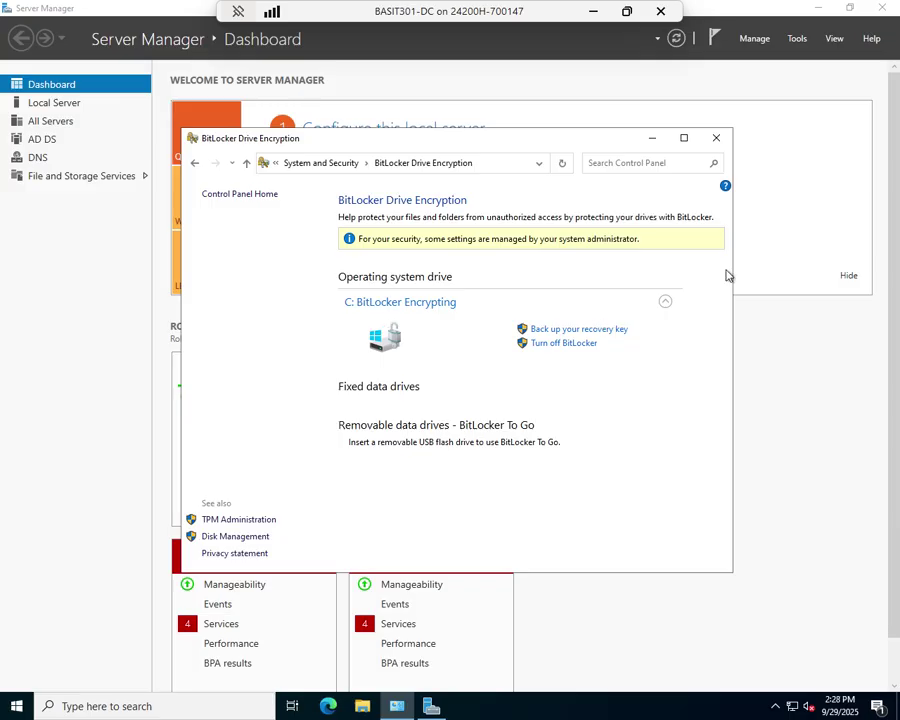
# - Launch Group Policy Management from Server Manager's Tools menu
pyautogui.click(805, 412)
pyautogui.click(798, 39)
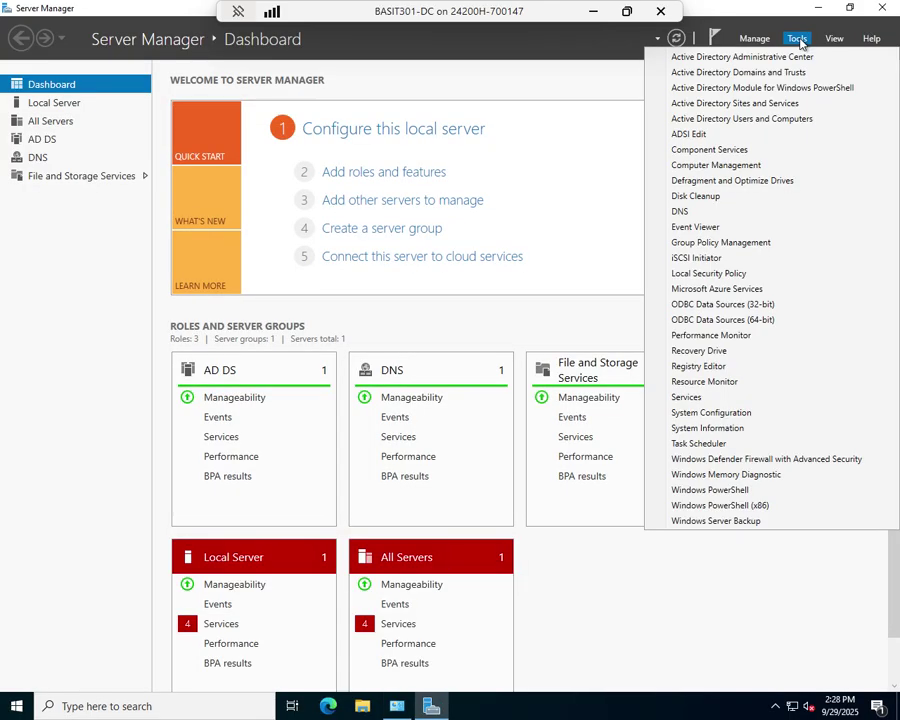
pyautogui.click(726, 243)
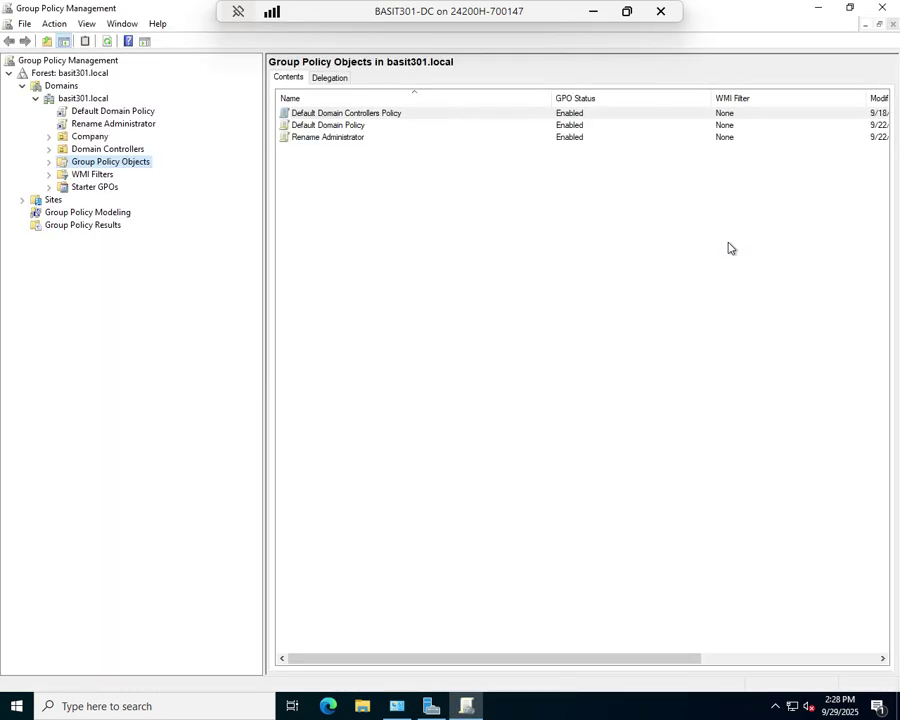
# - Create a new GPO named 'BitLocker Encryption' under Group Policy Objects
pyautogui.rightClick(372, 267)
pyautogui.click(400, 270)
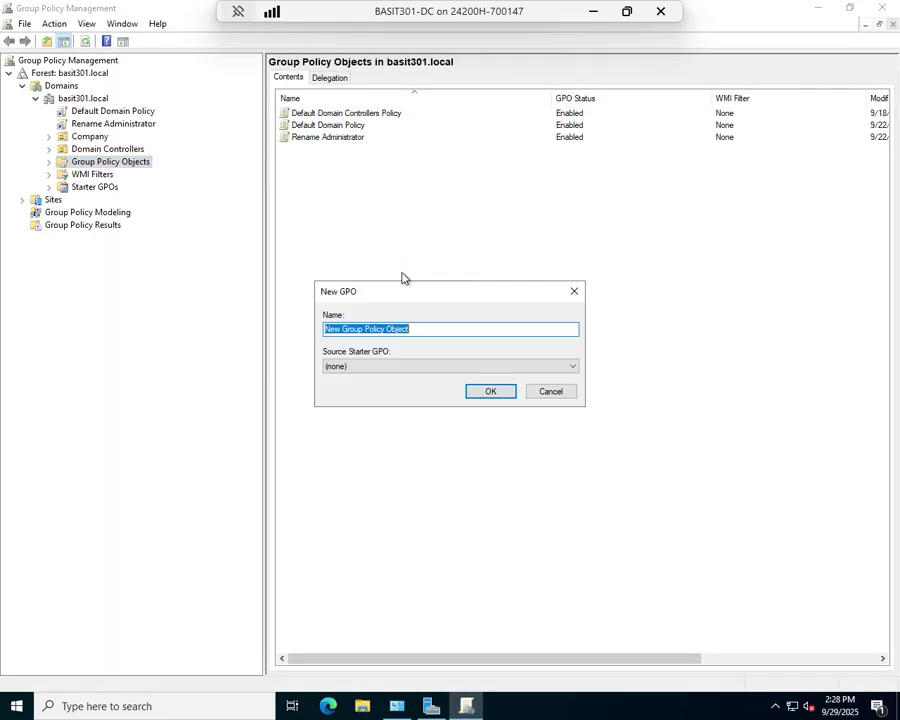
pyautogui.write('Bit')
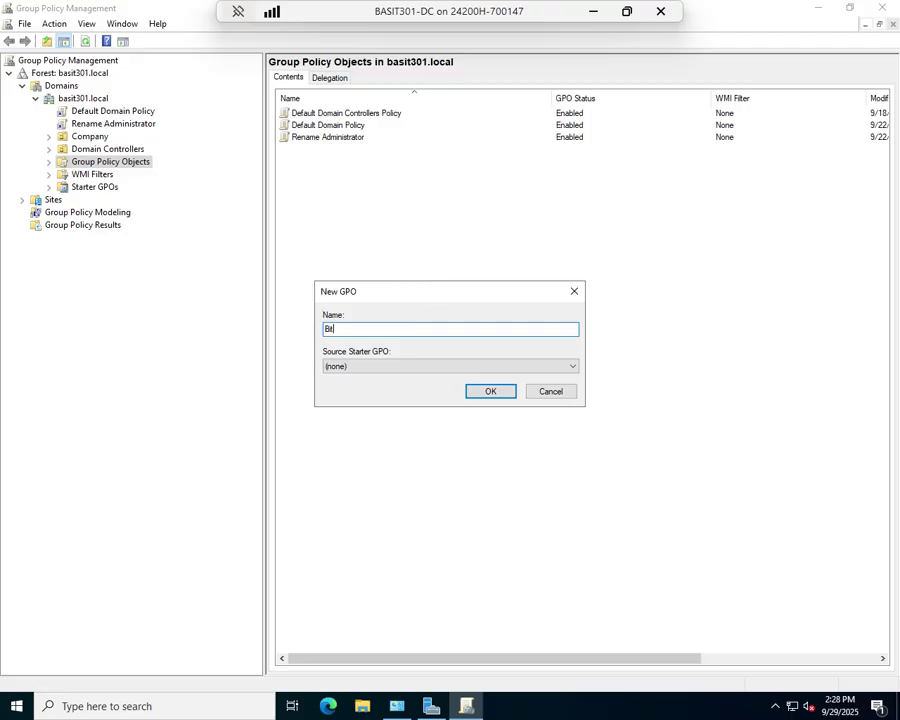
pyautogui.write('Locker Encryption')
pyautogui.press('Return')
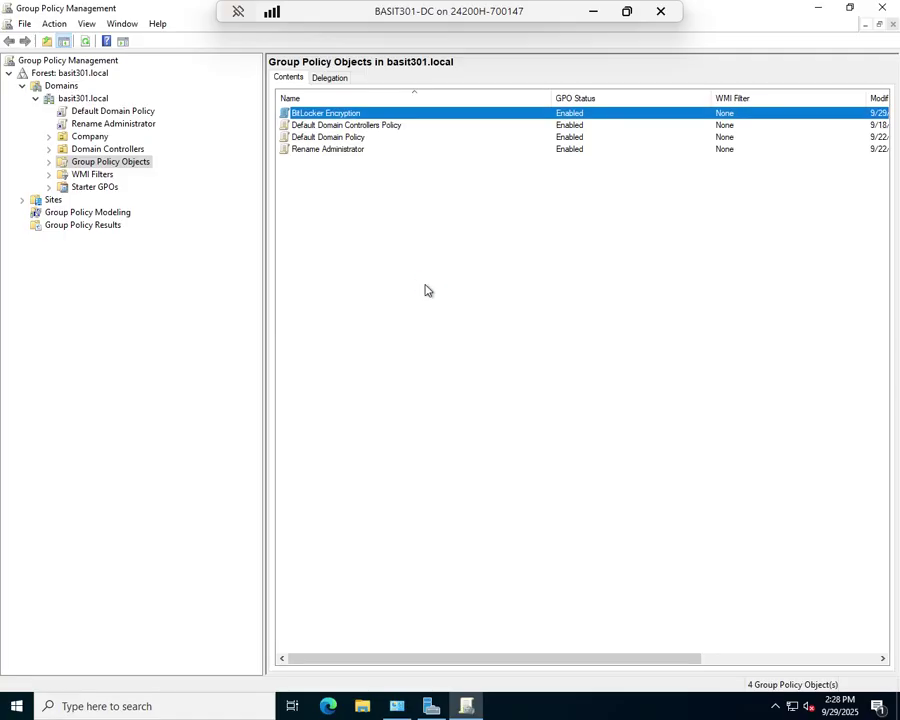
# - Open the BitLocker Encryption GPO in a maximized Group Policy Management Editor
pyautogui.doubleClick(315, 115)
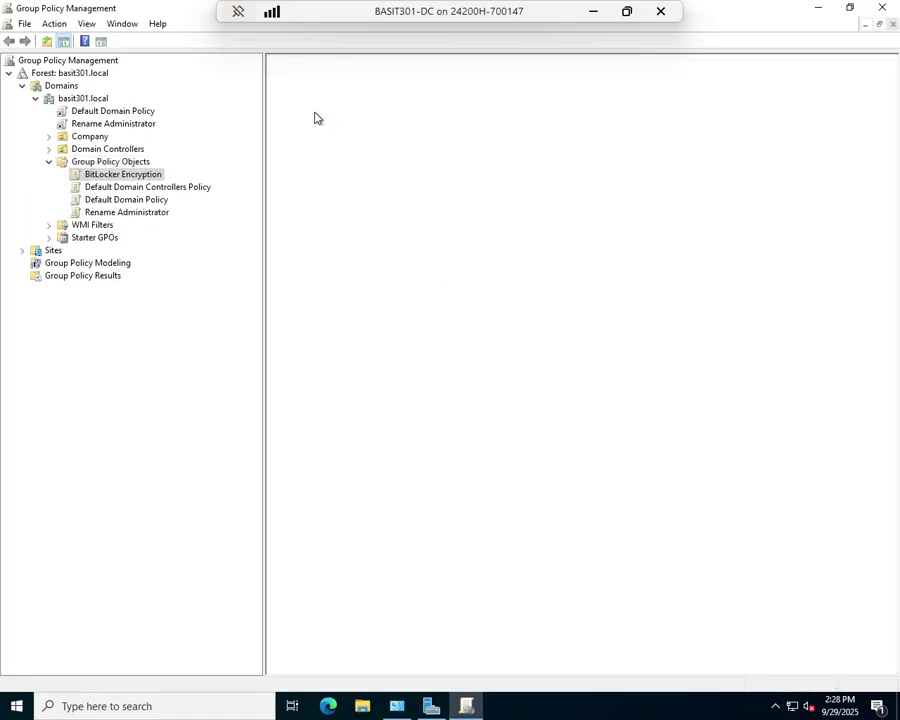
pyautogui.rightClick(144, 177)
pyautogui.click(176, 182)
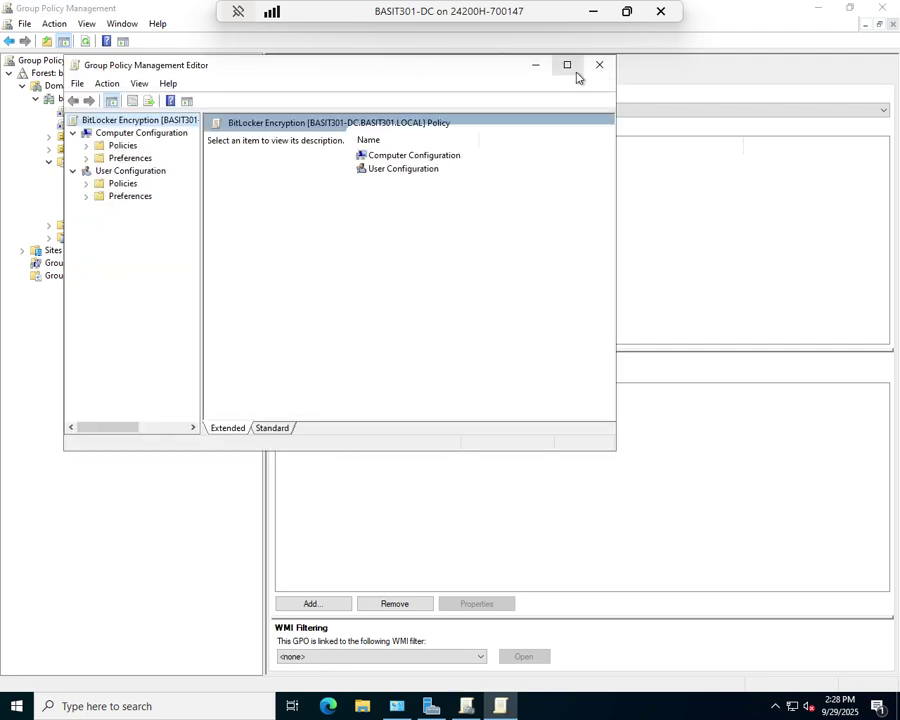
pyautogui.click(574, 76)
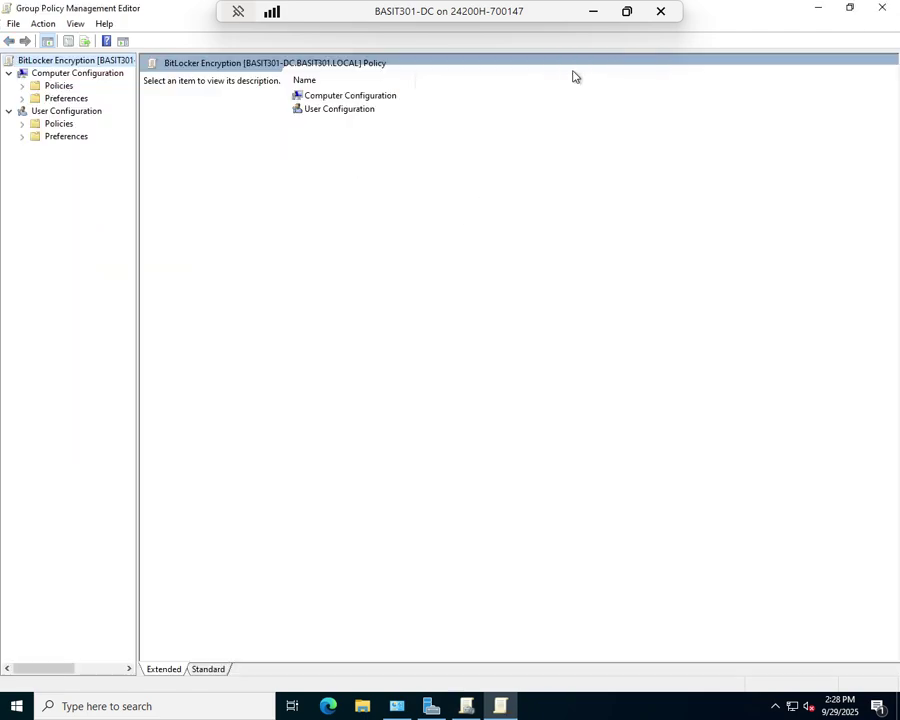
# - Navigate Computer Policies > Administrative Templates > Windows Components > BitLocker Drive Encryption
pyautogui.doubleClick(58, 86)
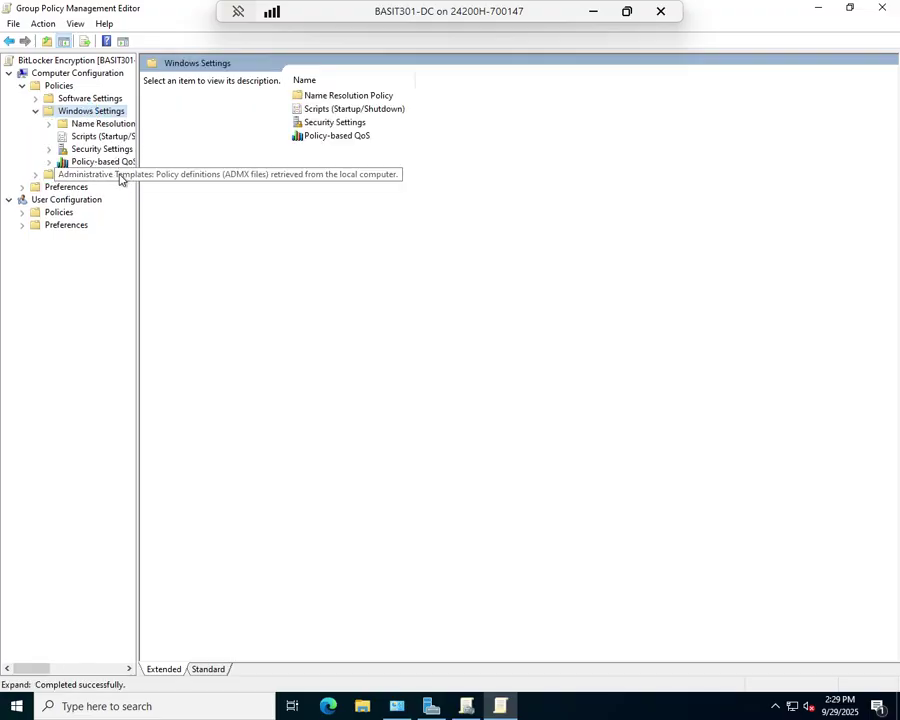
pyautogui.doubleClick(111, 177)
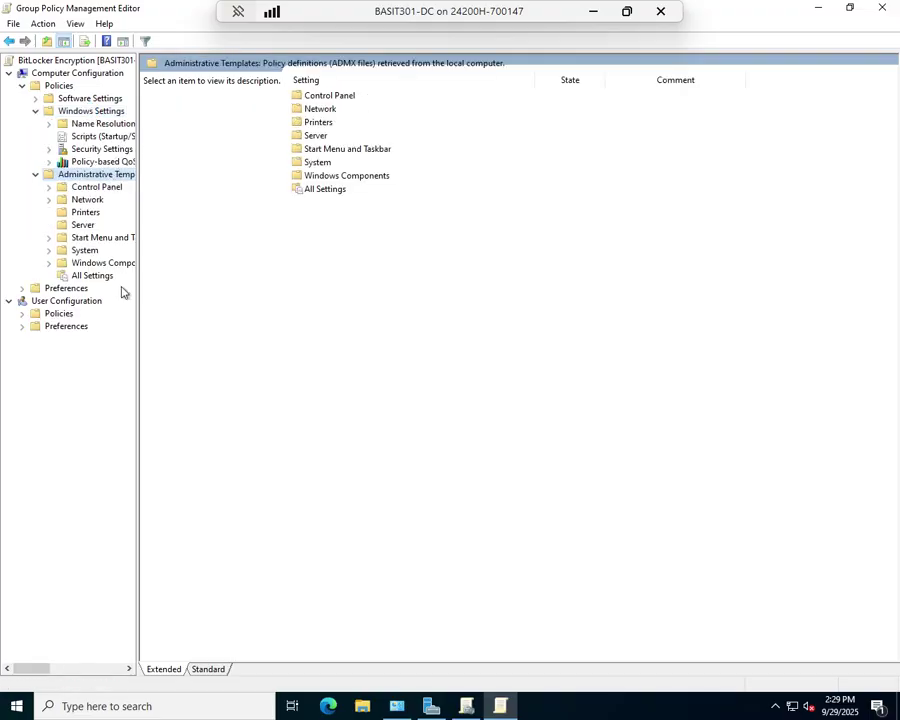
pyautogui.doubleClick(92, 263)
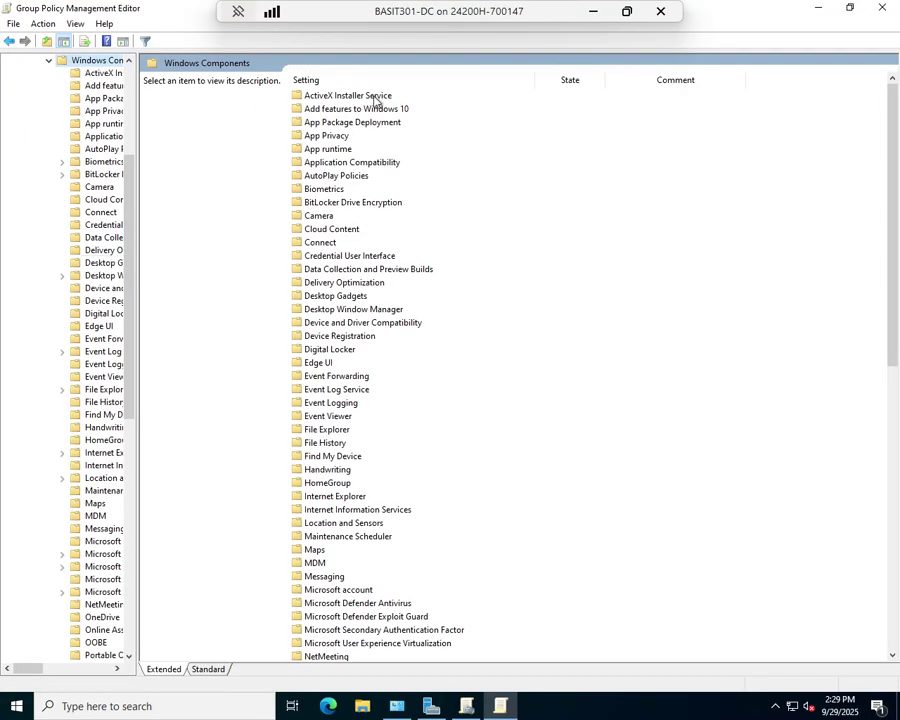
pyautogui.doubleClick(335, 203)
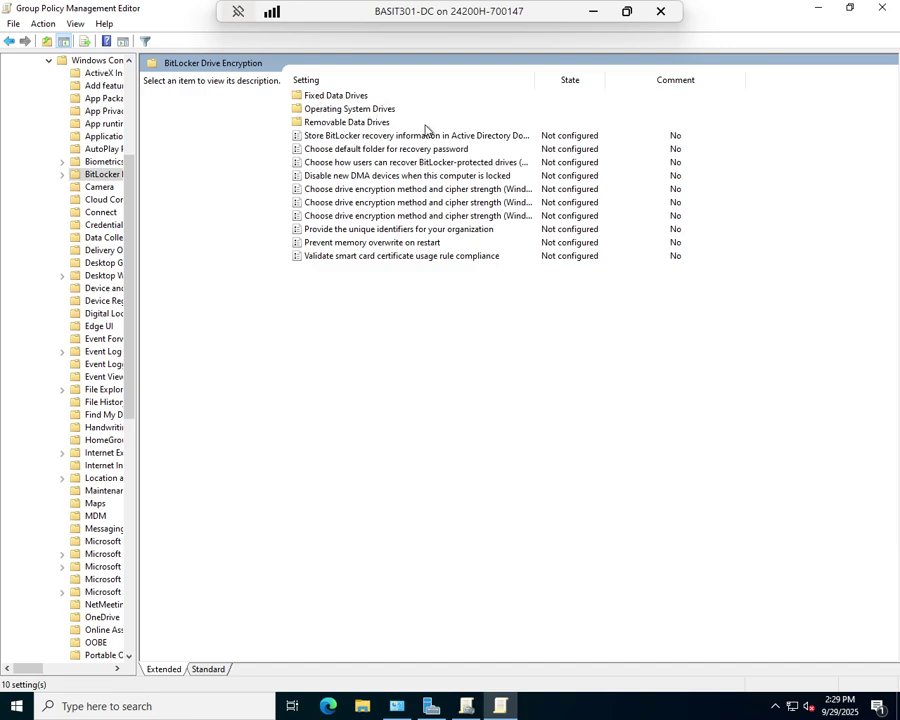
pyautogui.doubleClick(367, 109)
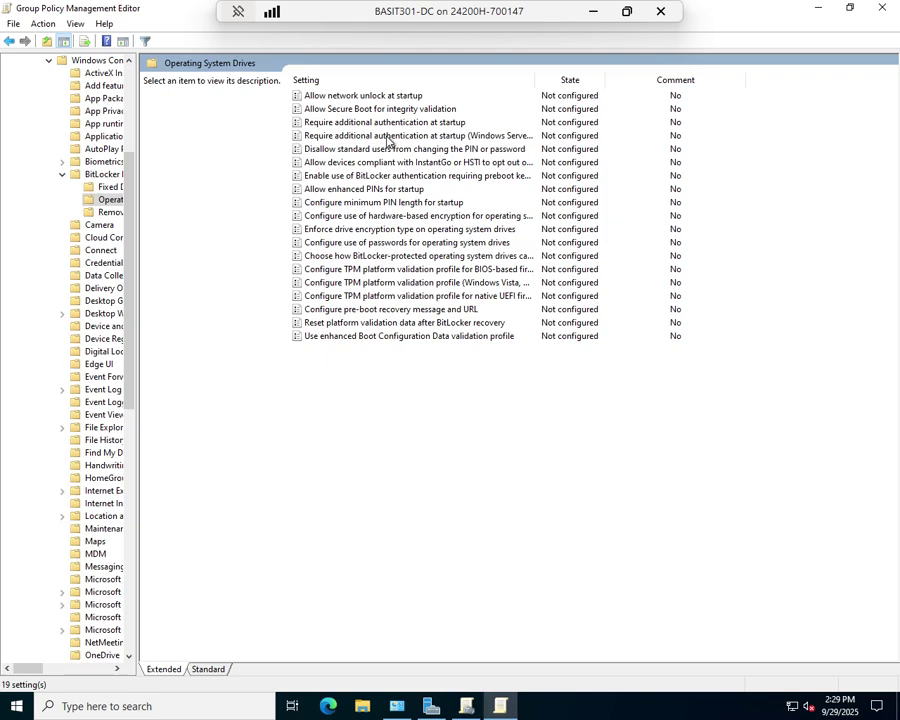
pyautogui.click(104, 175)
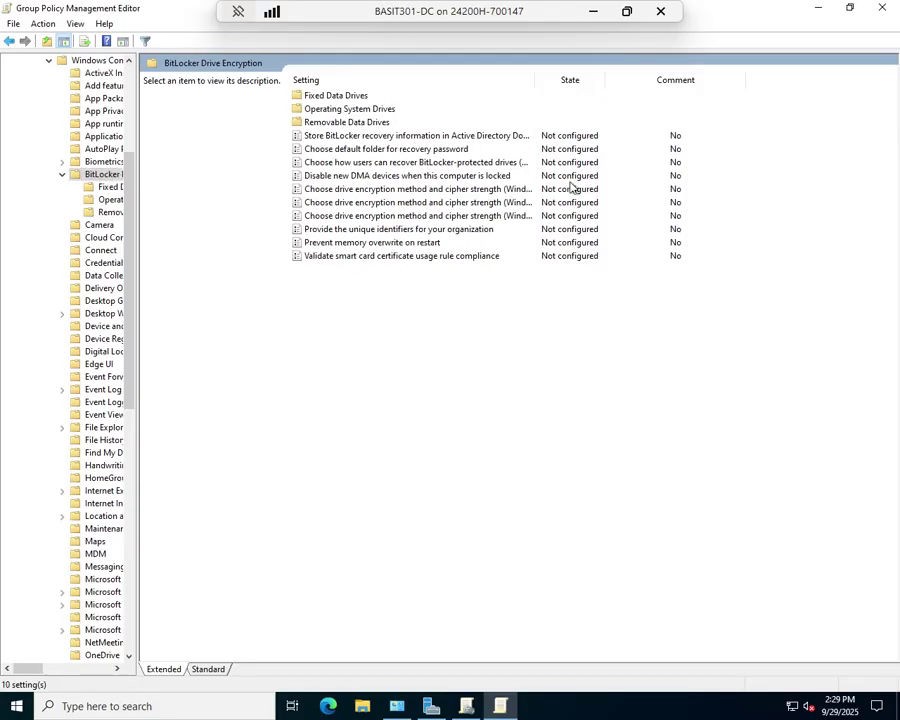
# - Enable 'Store BitLocker recovery information in AD DS', requiring backup of recovery passwords and key packages
pyautogui.doubleClick(420, 138)
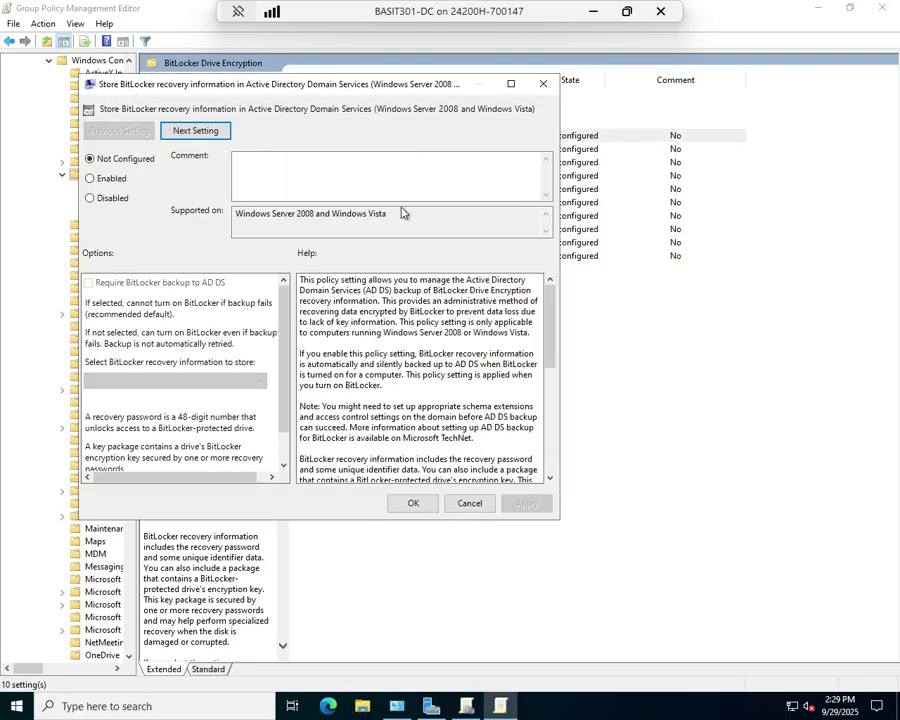
pyautogui.click(104, 181)
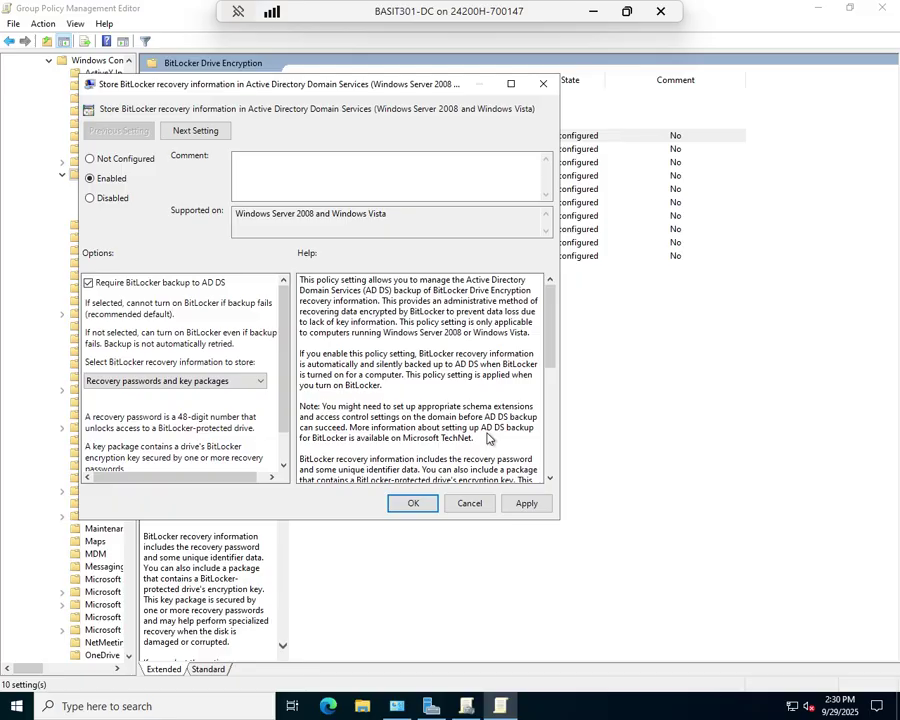
pyautogui.click(541, 508)
pyautogui.click(420, 505)
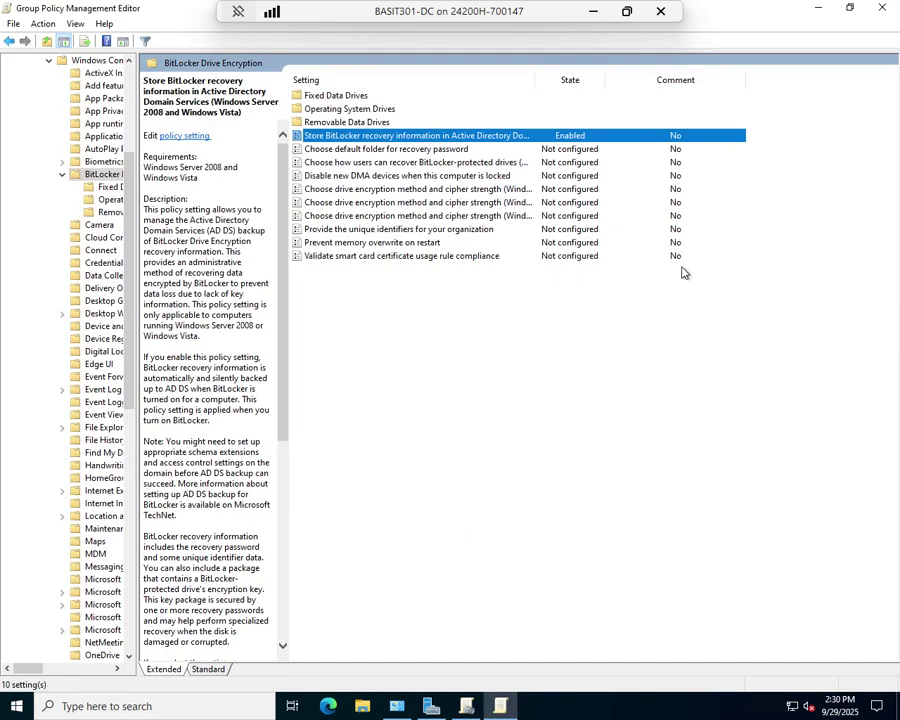
# - Close the Group Policy Management Editor and return to the GPO list
pyautogui.click(883, 8)
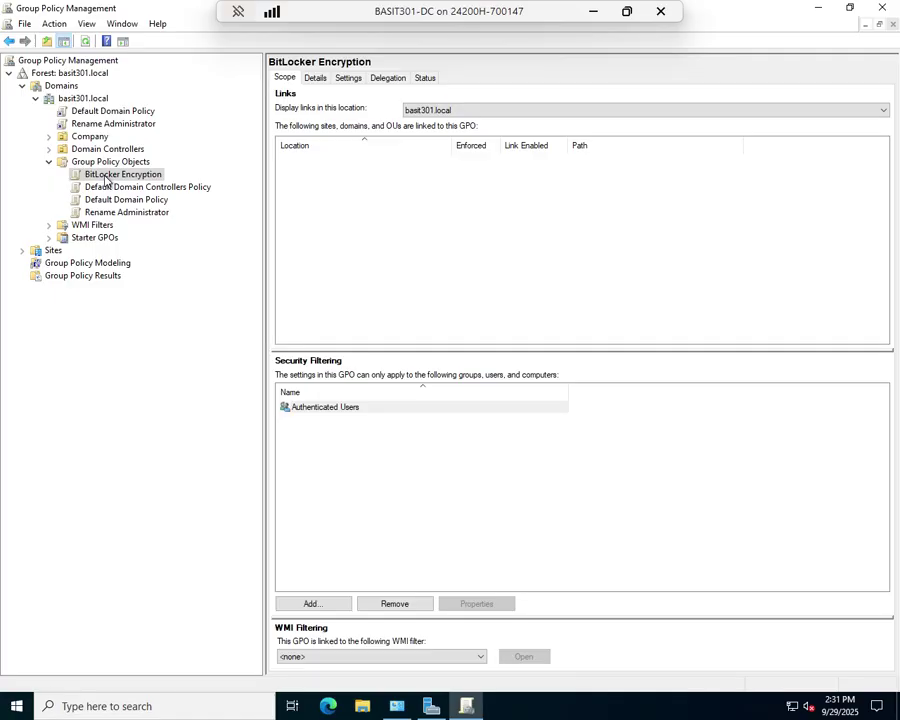
pyautogui.rightClick(106, 180)
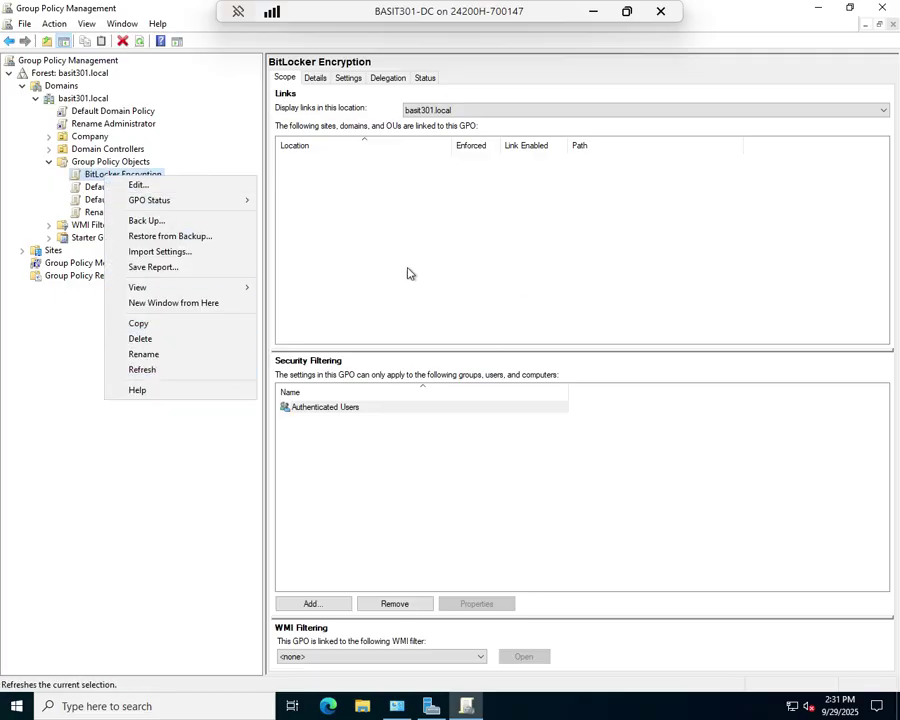
pyautogui.click(189, 424)
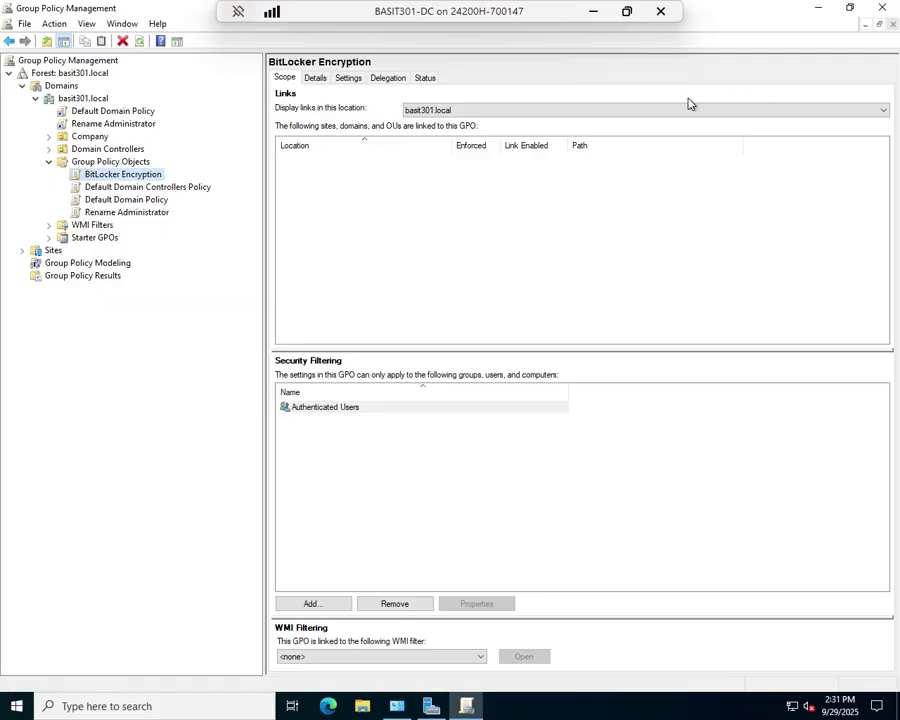
# - Link the BitLocker Encryption GPO to basit301.local and close Group Policy Management
pyautogui.rightClick(92, 100)
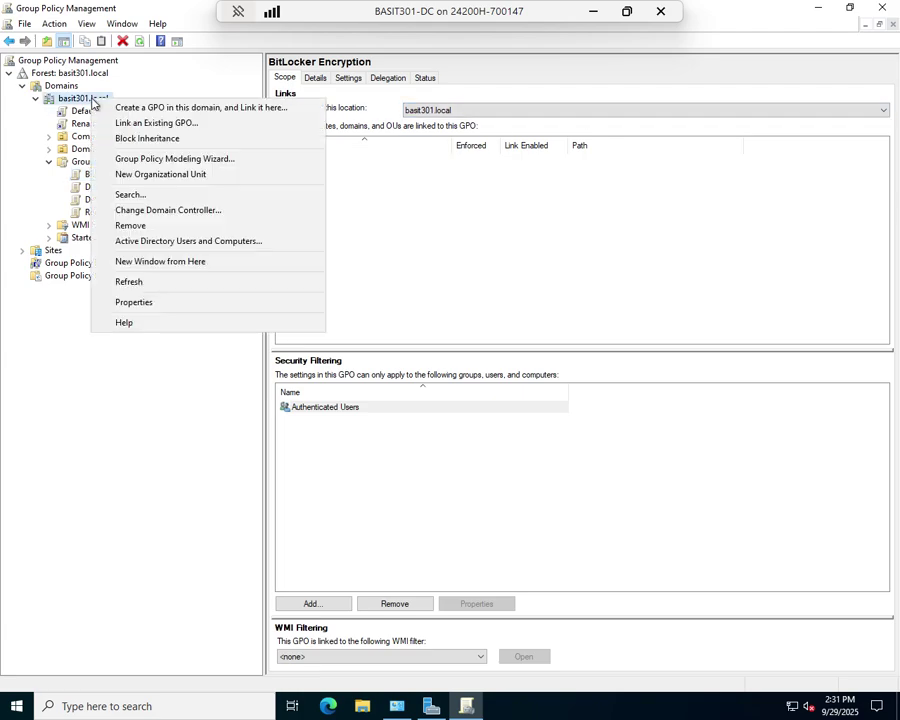
pyautogui.click(152, 122)
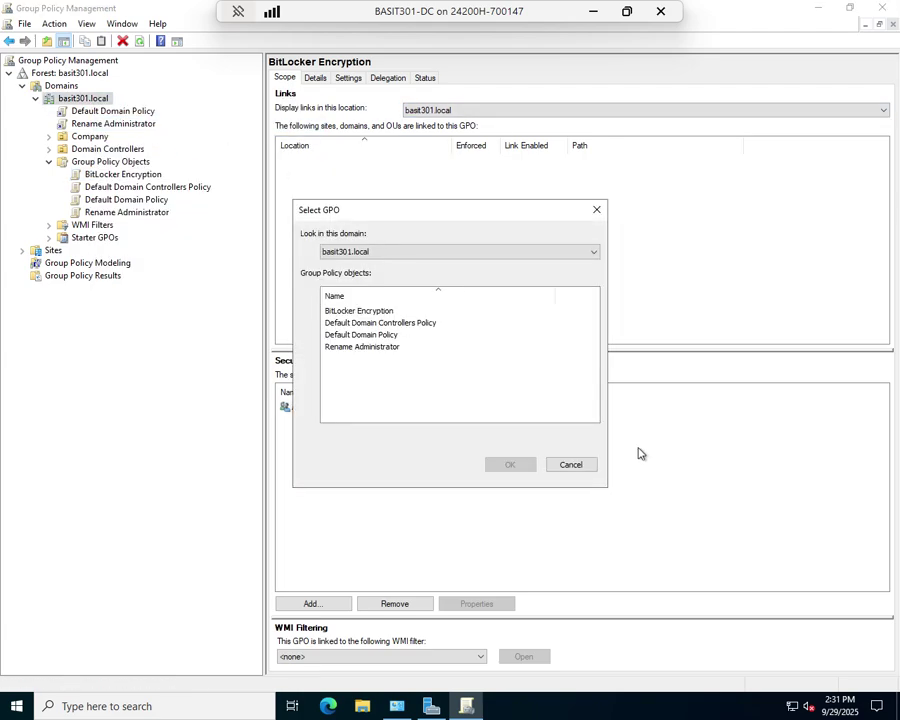
pyautogui.click(353, 316)
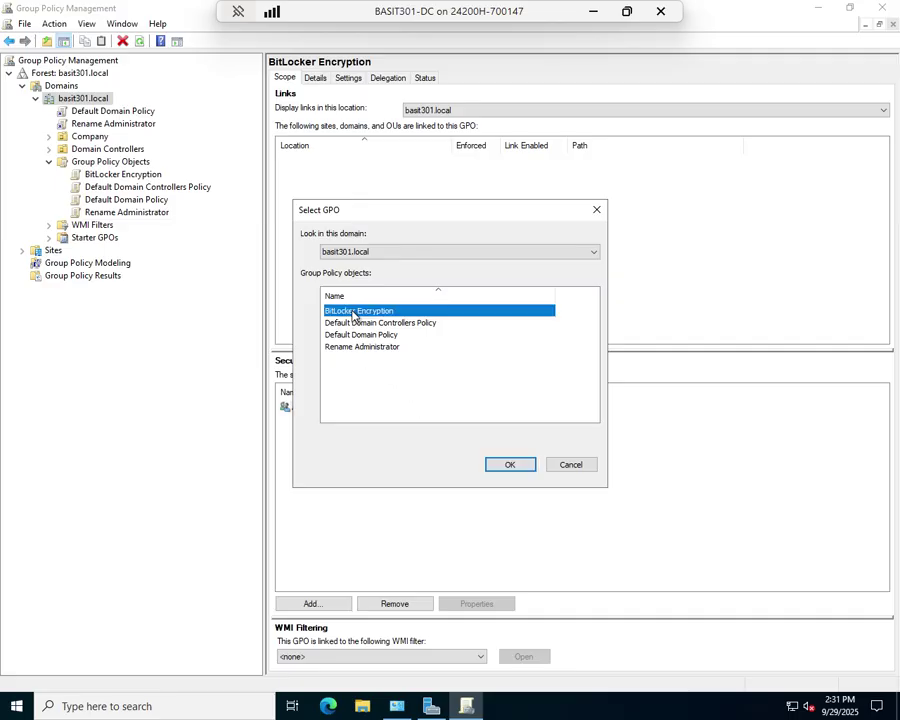
pyautogui.click(513, 466)
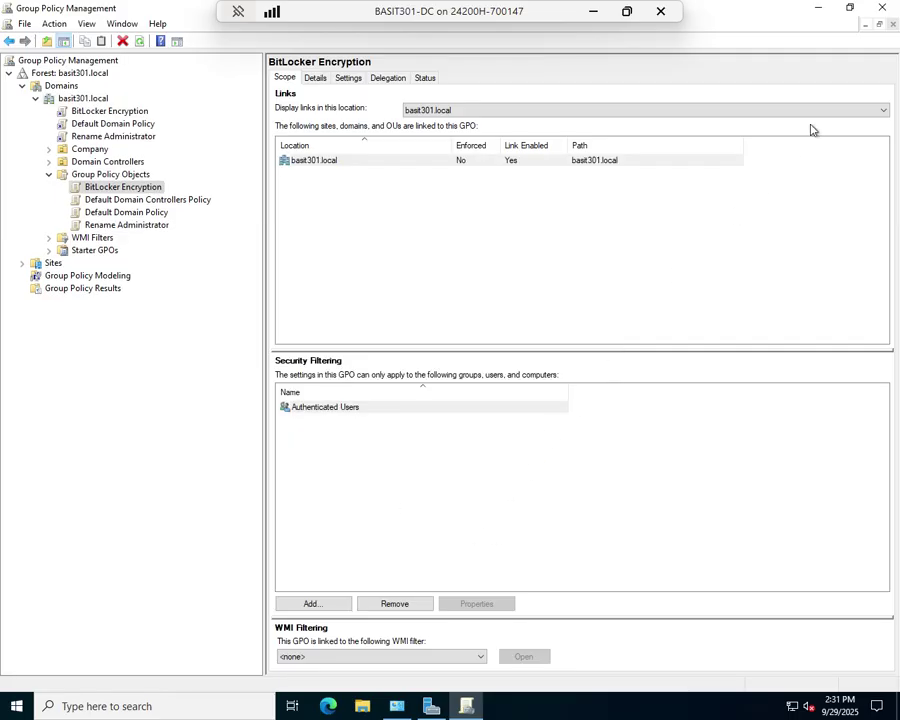
pyautogui.click(882, 8)
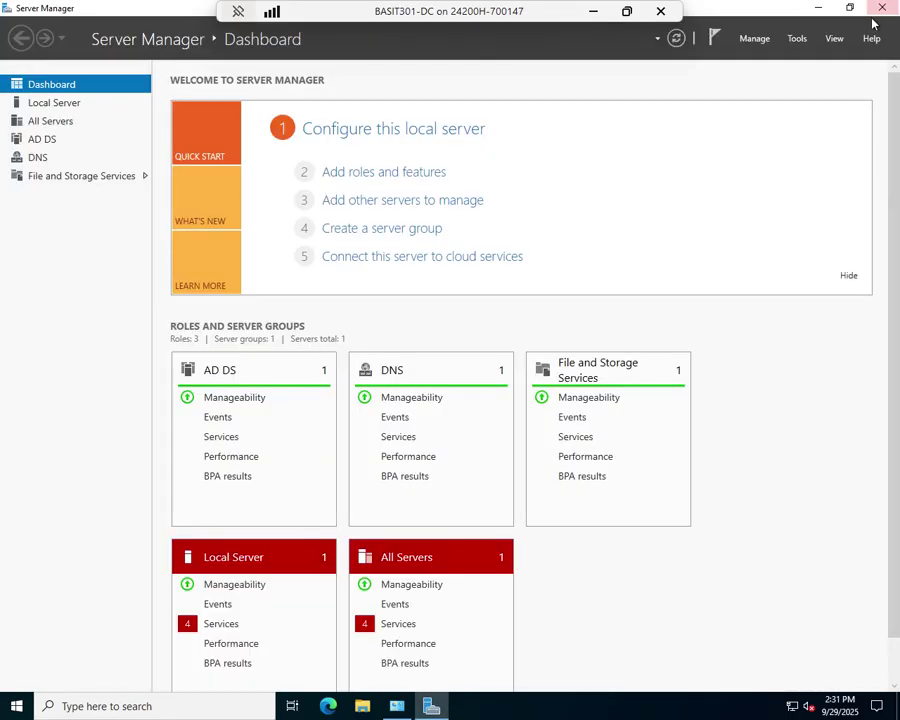
pyautogui.rightClick(22, 706)
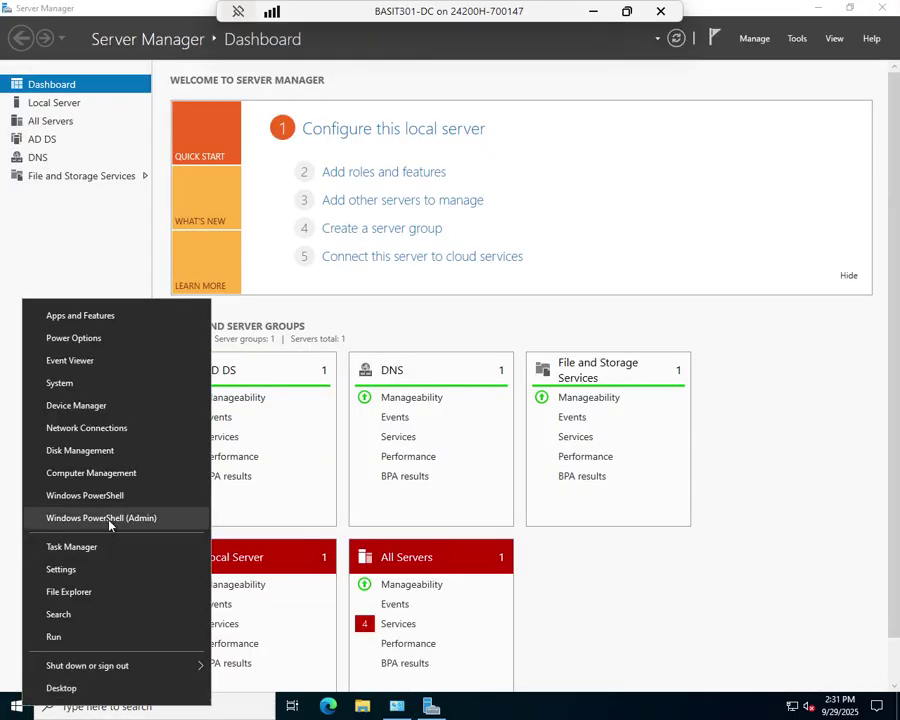
pyautogui.click(82, 520)
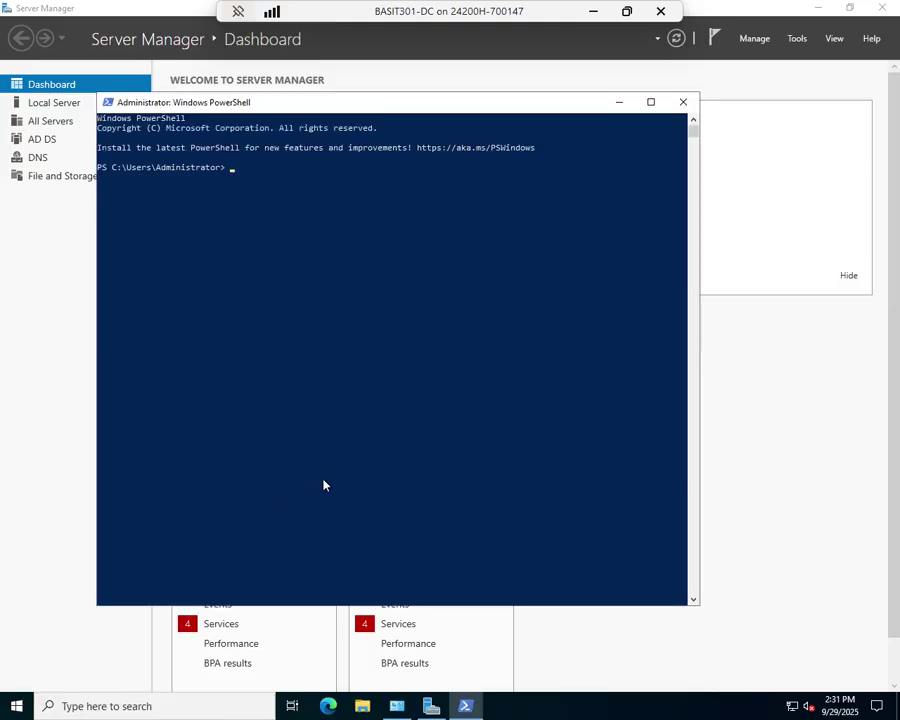
pyautogui.write('get-bitlockervolume')
pyautogui.press('Return')
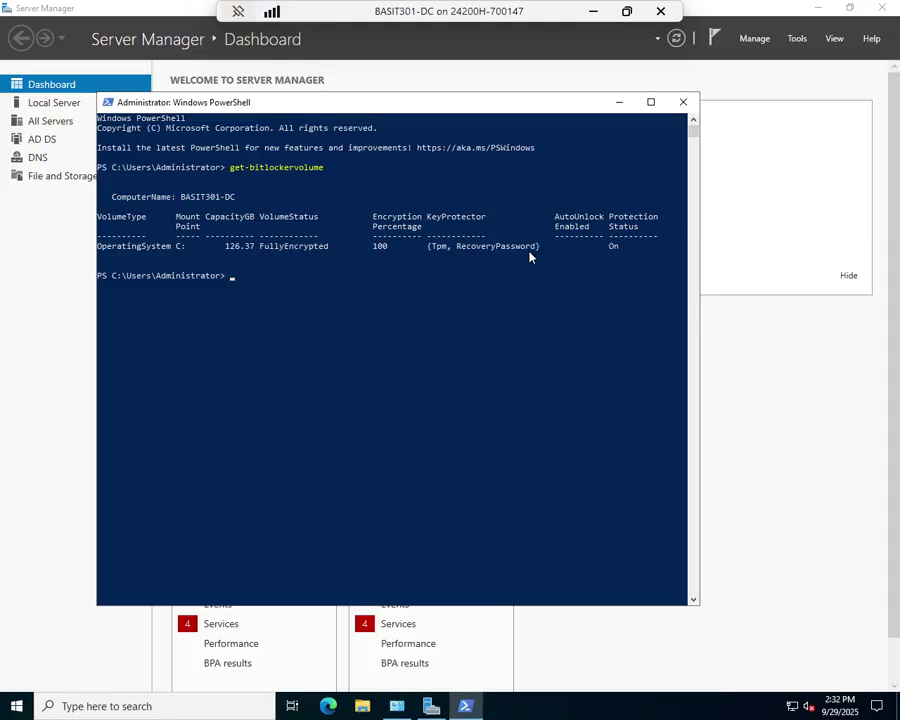
pyautogui.write('exit')
pyautogui.press('Return')
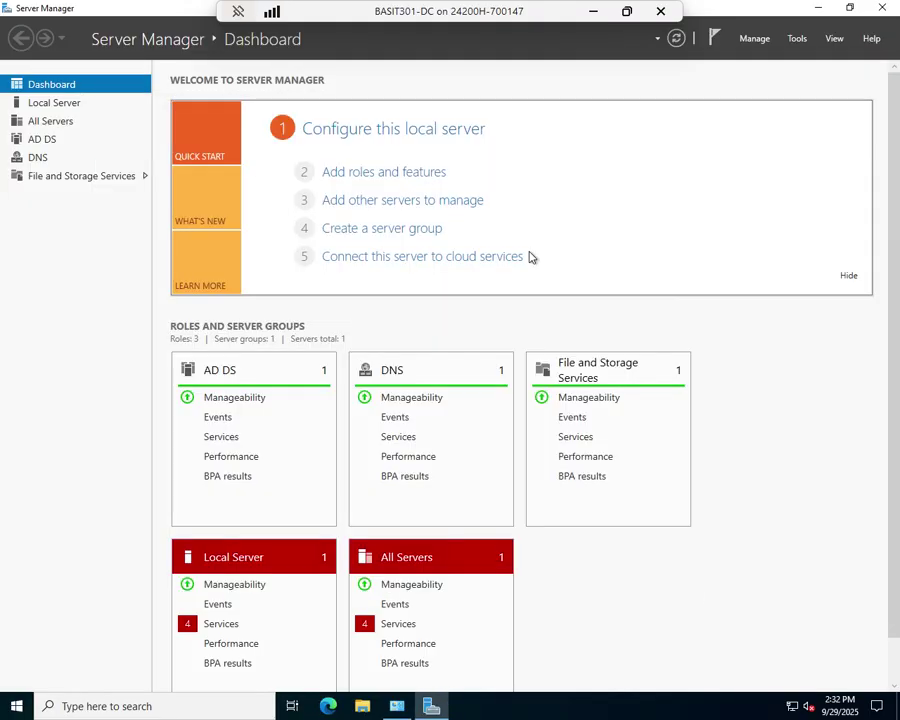